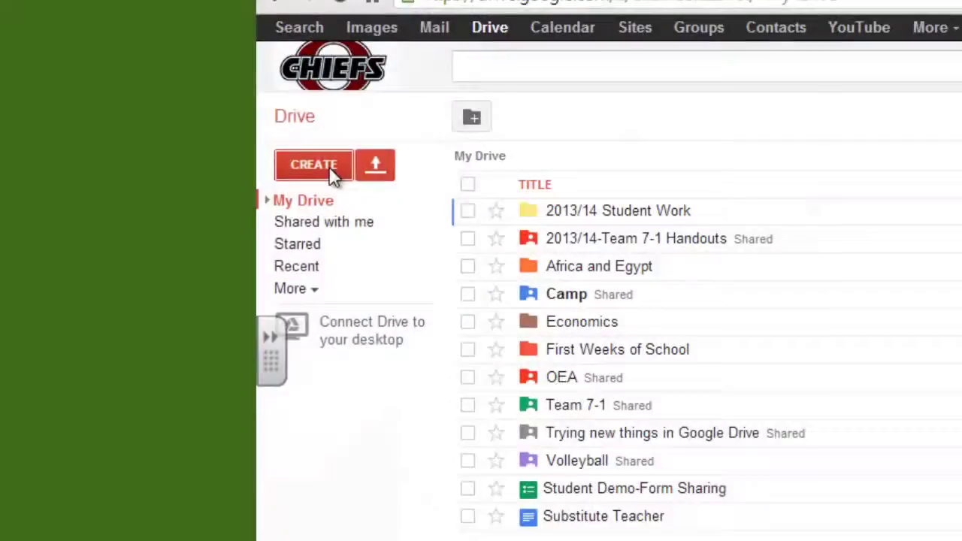
- Create a new blank form from Google Drive and apply the Espresso theme
left_click(334, 171)
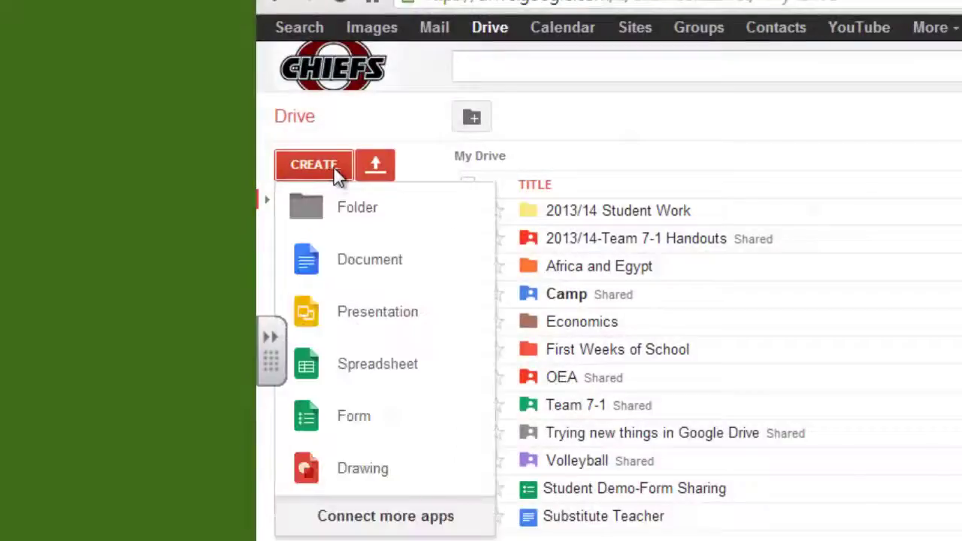
left_click(364, 421)
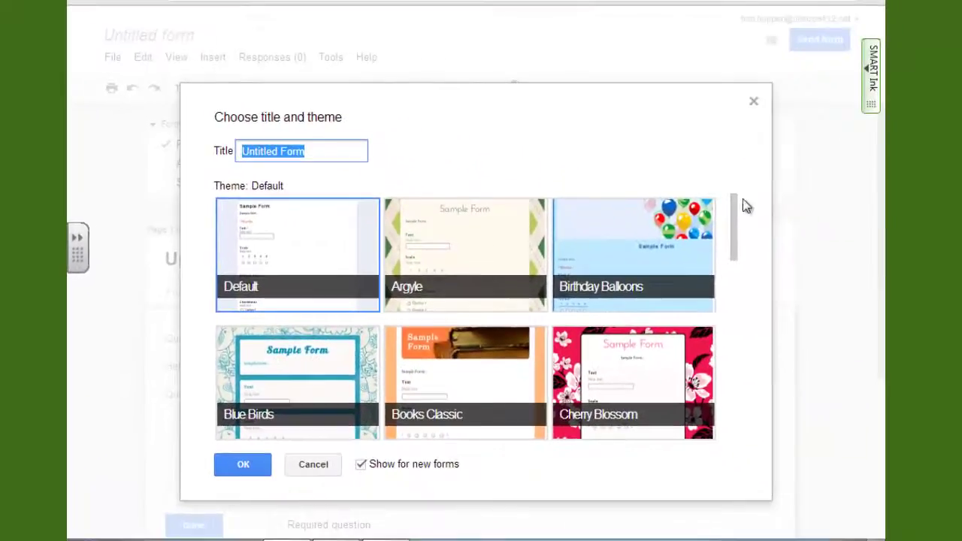
left_click_drag(736, 219, 450, 281)
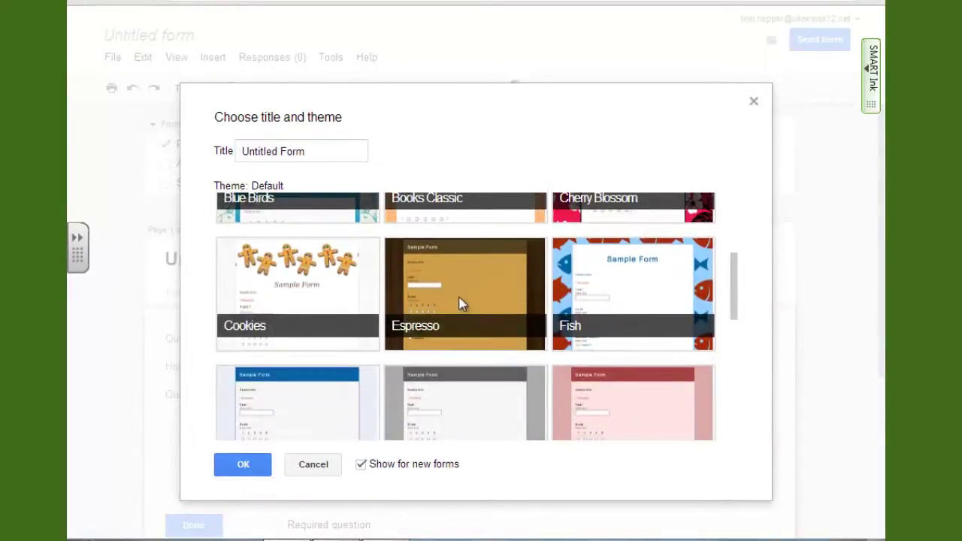
double_click(462, 304)
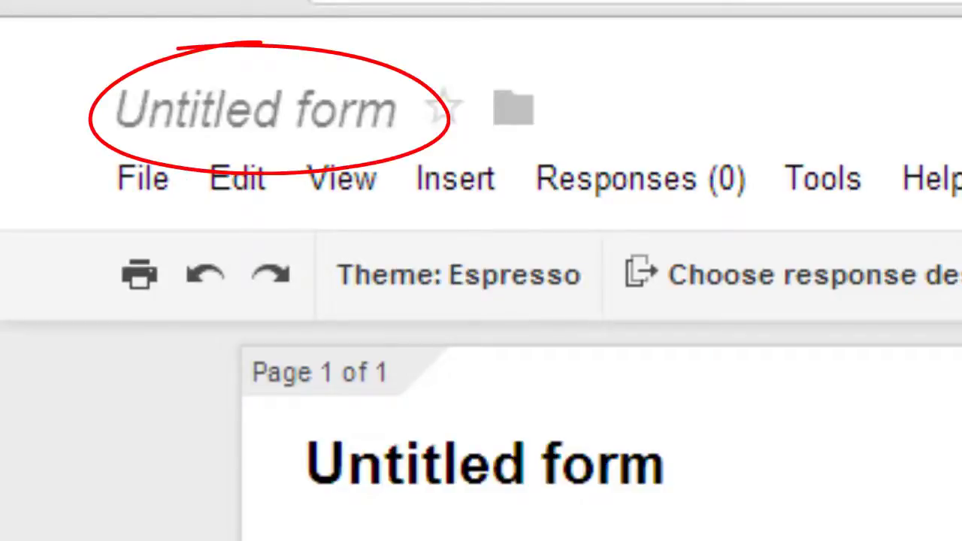
- Rename the untitled form to 'Demo Form'
left_click(331, 114)
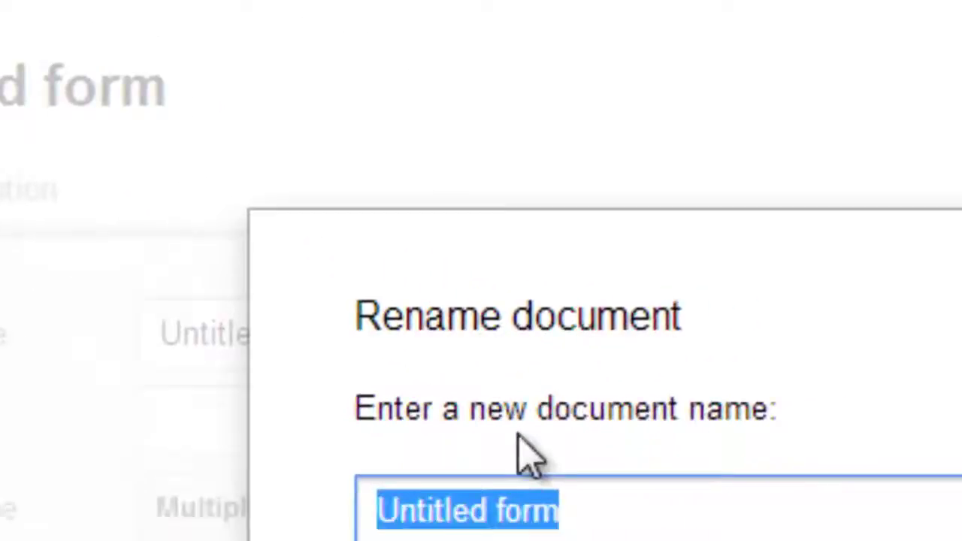
type("Demo Form")
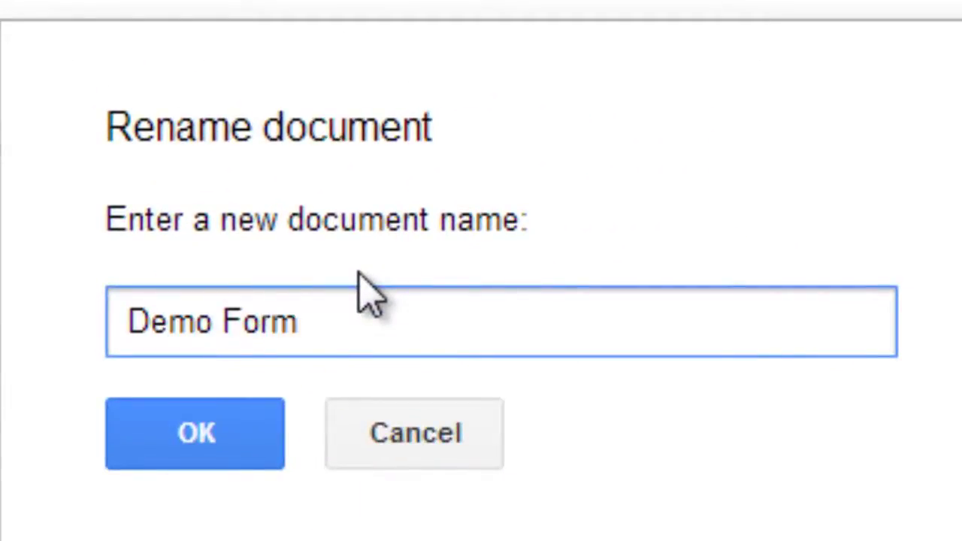
left_click(233, 436)
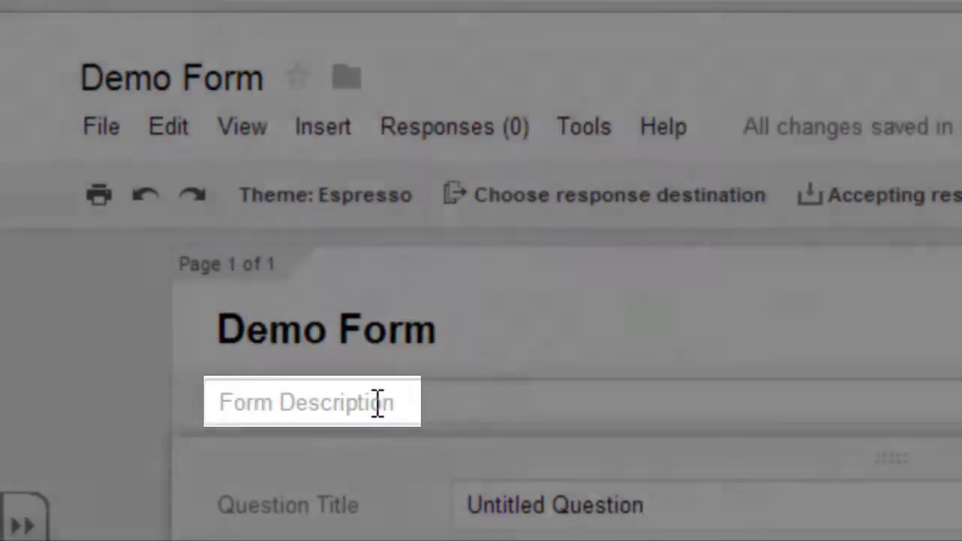
- Enter the form description 'Give them an idea of what this is all about'
left_click(449, 399)
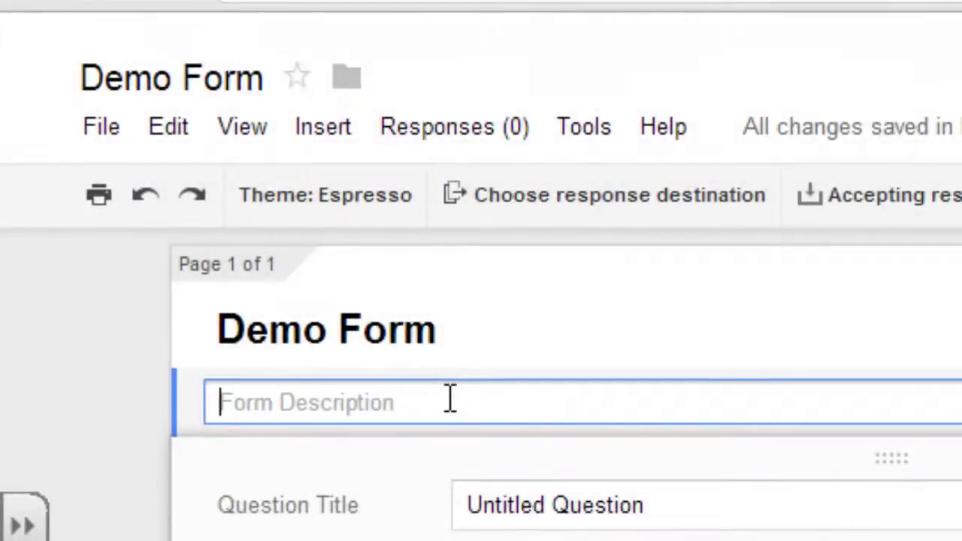
type("Give them an idea of w")
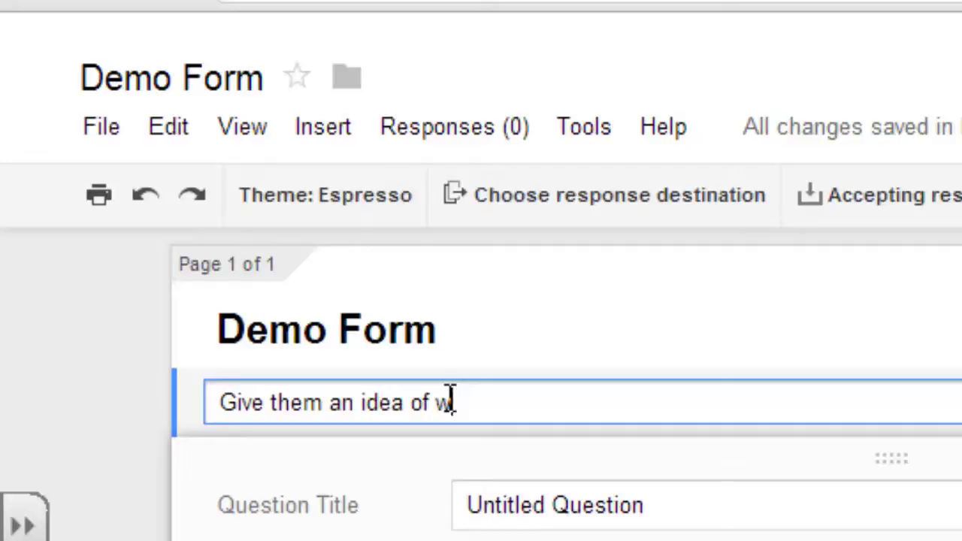
type("hat this is all about.")
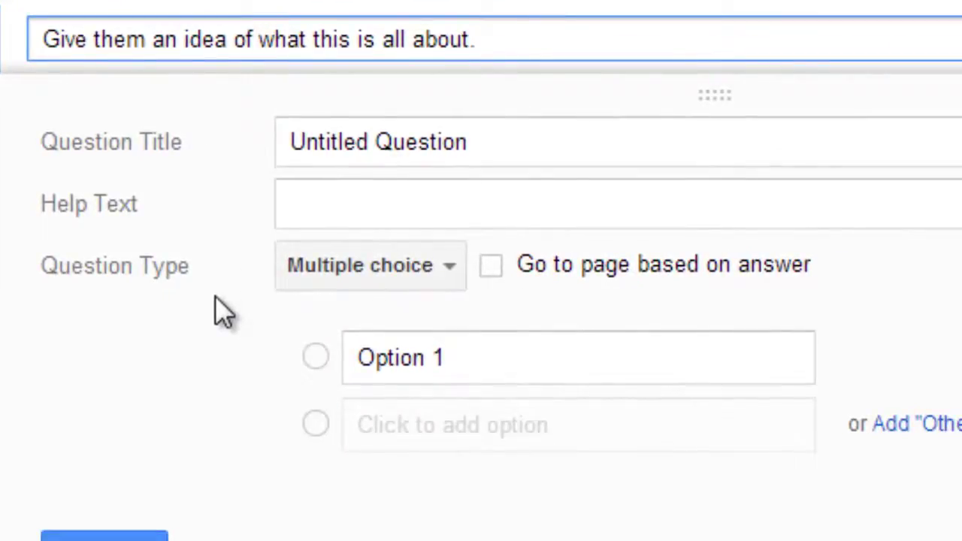
- Title the first question 'Put your first question here' with help text '(Offer specific help for this question here'
triple_click(473, 143)
type("Put your first")
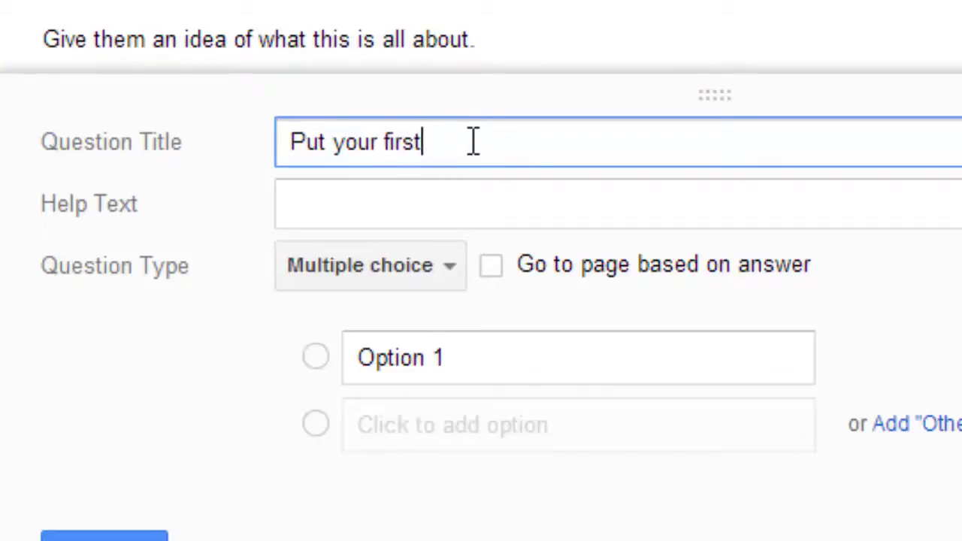
type(" question here.")
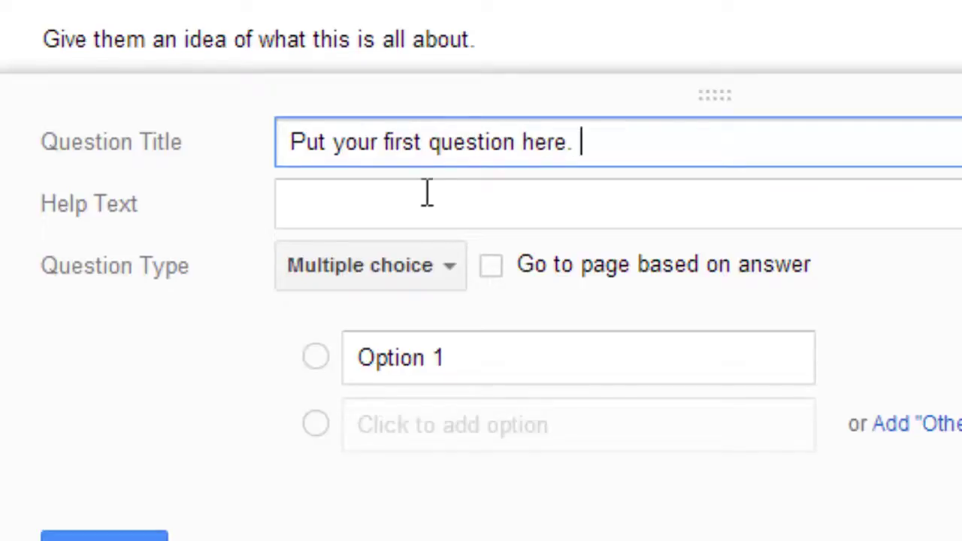
left_click(428, 208)
type("(Of")
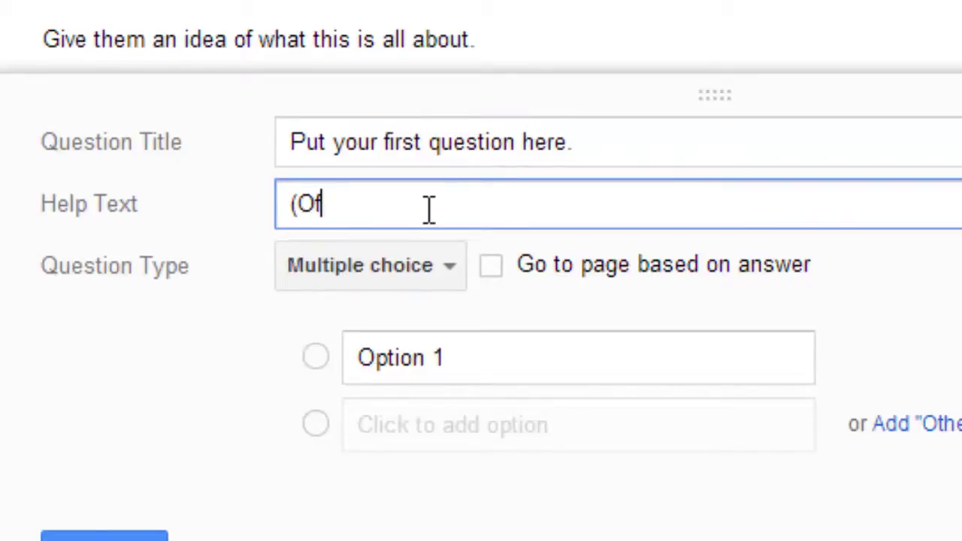
type("fer sp")
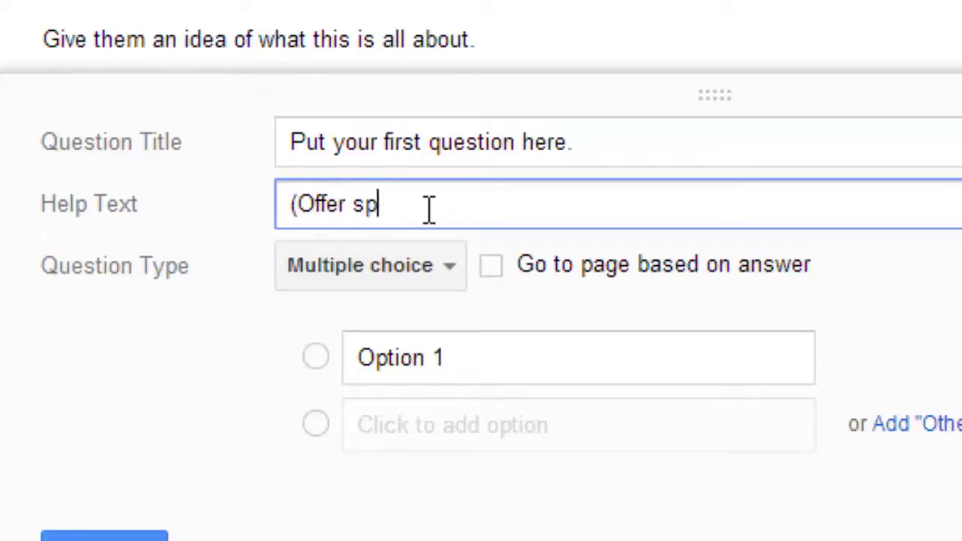
type("ecifc")
type("ic help for thei")
key("BackSpace")
type("s")
key("BackSpace")
key("BackSpace")
key("BackSpace")
type("is question ")
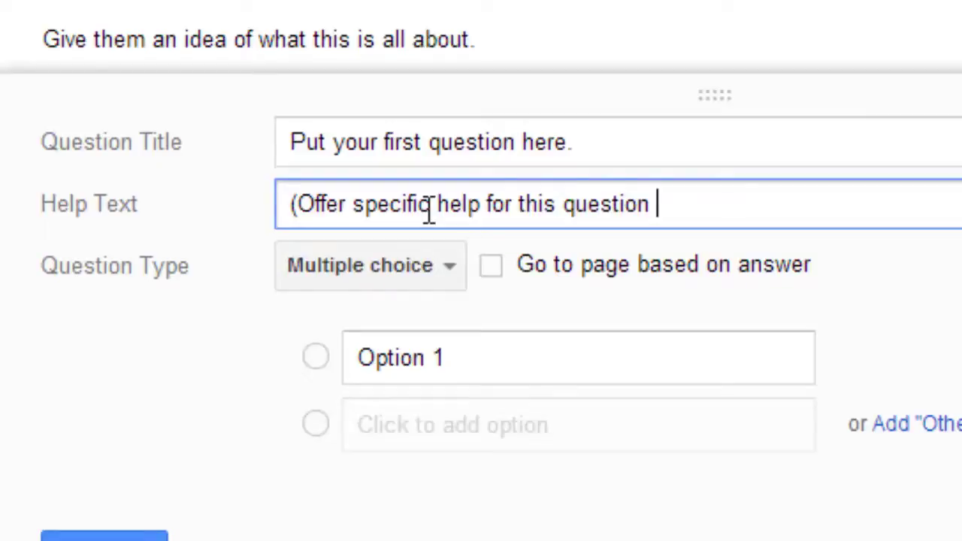
type("here")
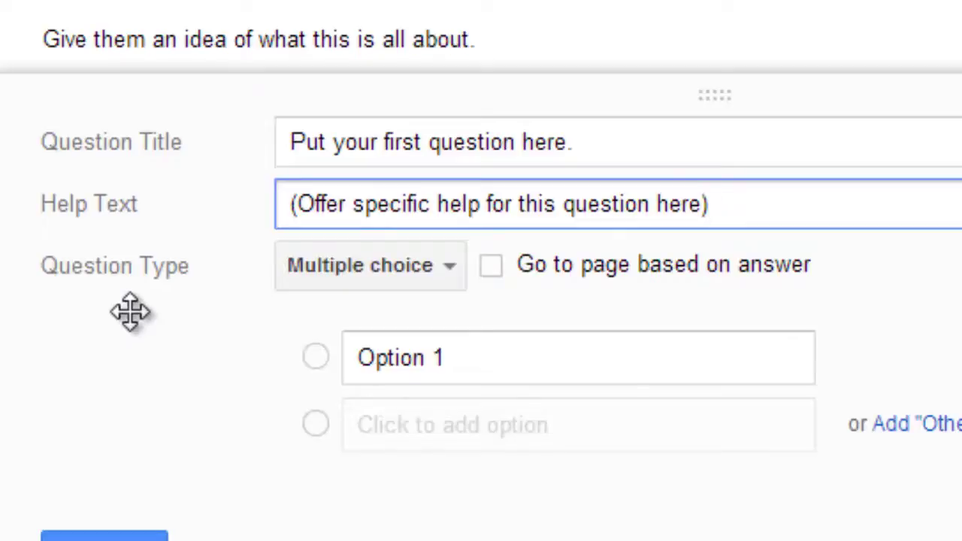
- Make it a Choose from a list question with options First, Second and Third
left_click(459, 267)
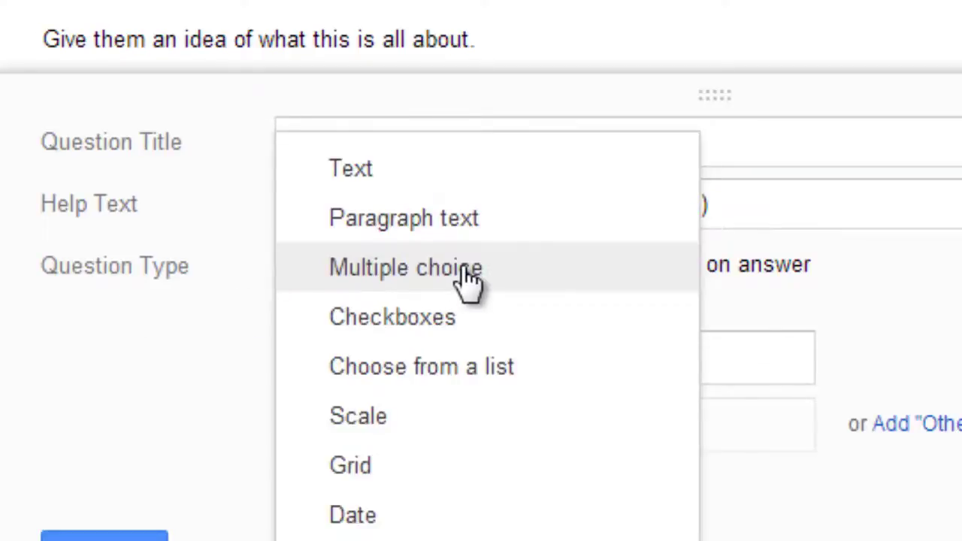
left_click(421, 369)
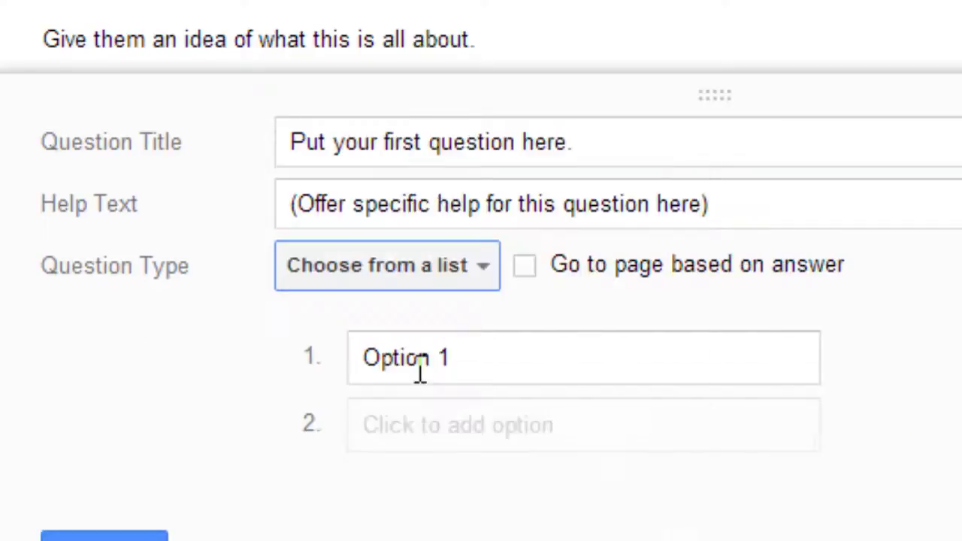
left_click(490, 353)
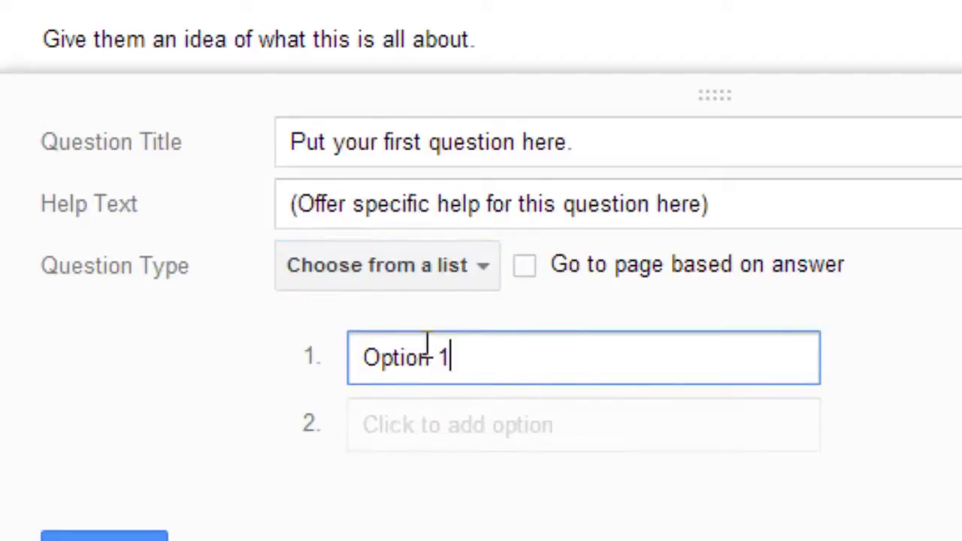
left_click_drag(450, 354, 316, 349)
type("First")
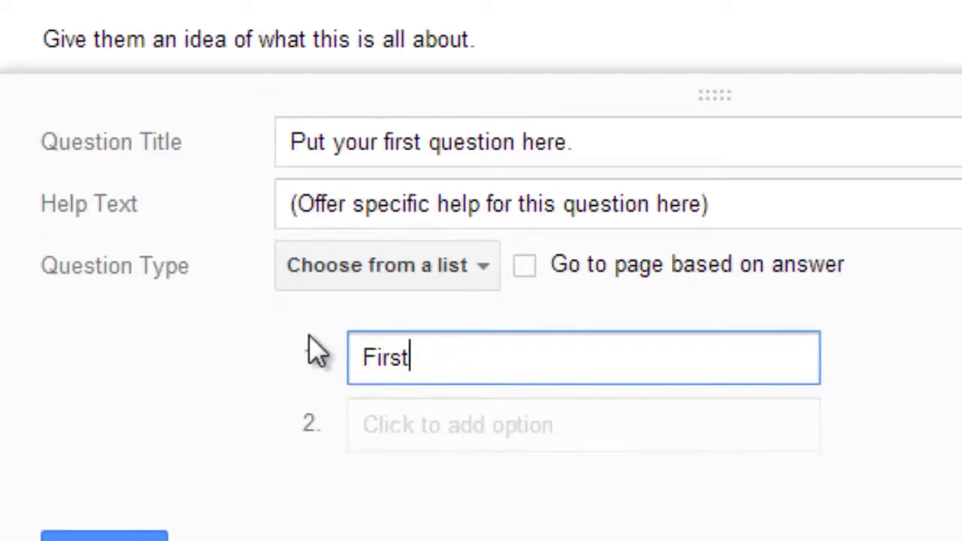
key("Return")
type("Second")
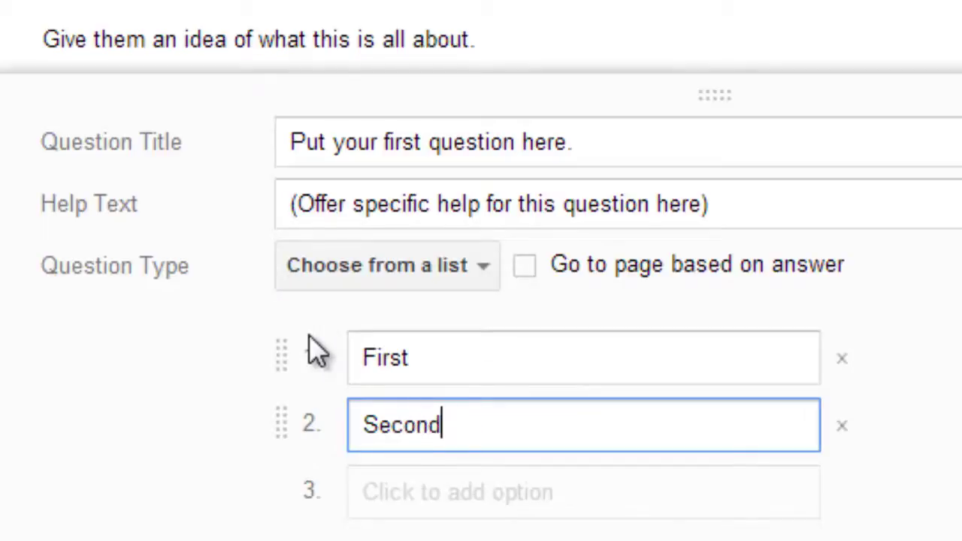
key("Return")
type("Third")
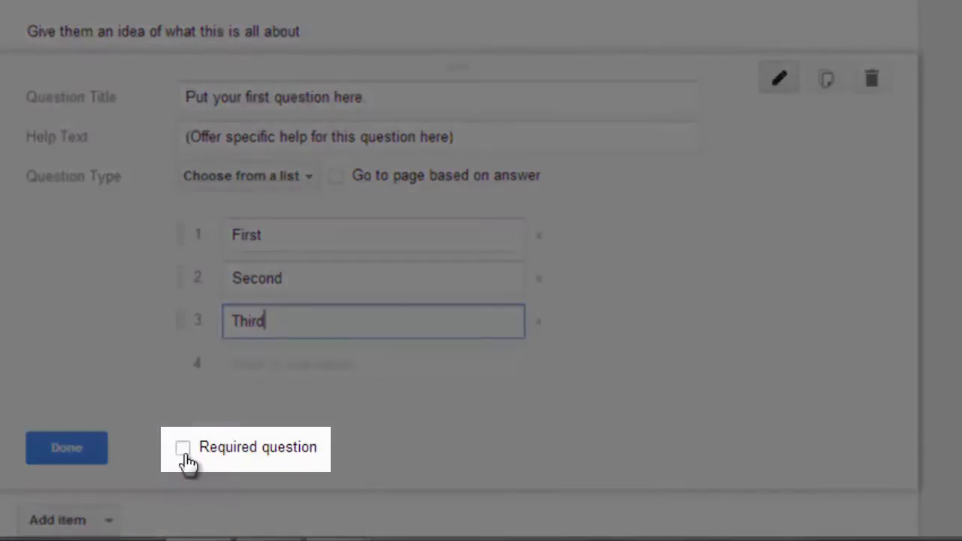
- Mark the first question as required
left_click(184, 451)
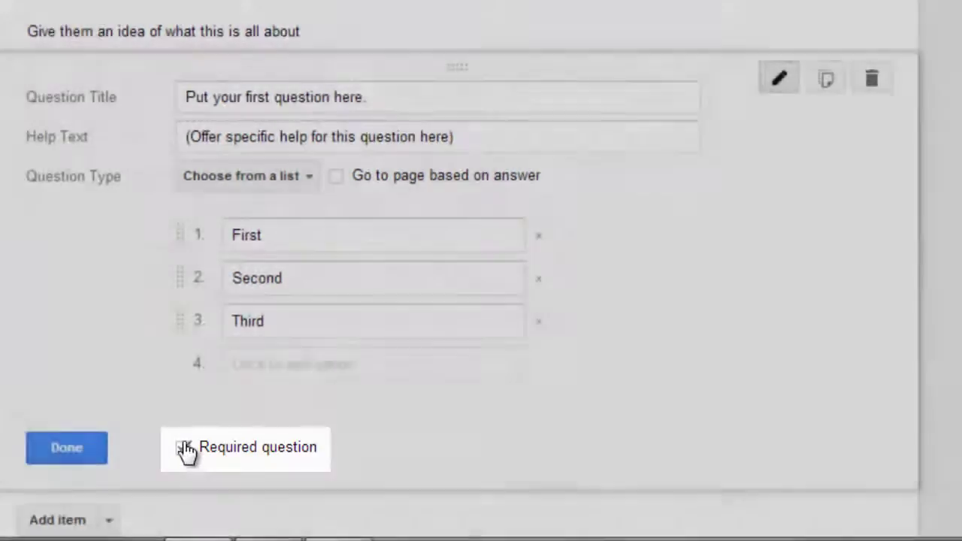
scroll(184, 451, "down", 3)
scroll(184, 451, "up", 3)
scroll(188, 451, "down", 3)
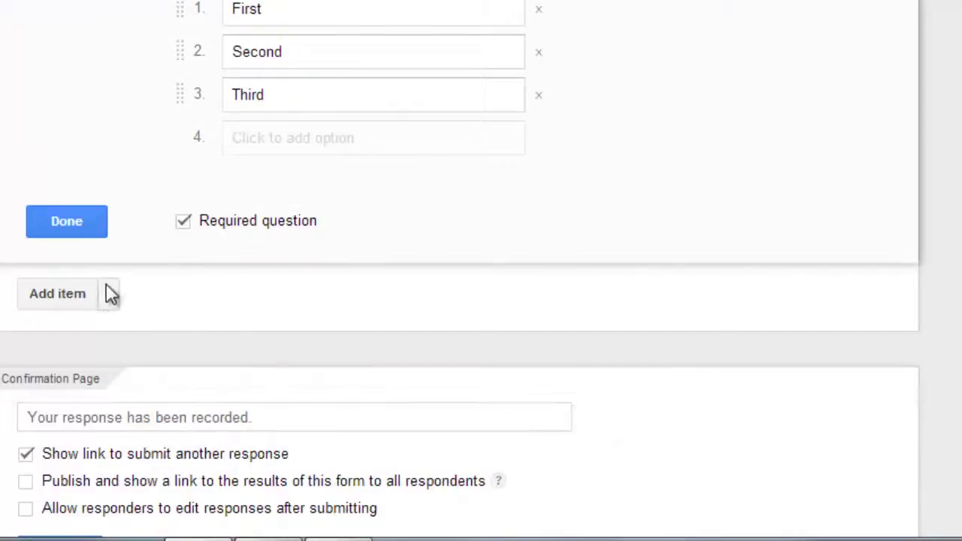
- Add a second question titled 'Put your second question here'
left_click(58, 293)
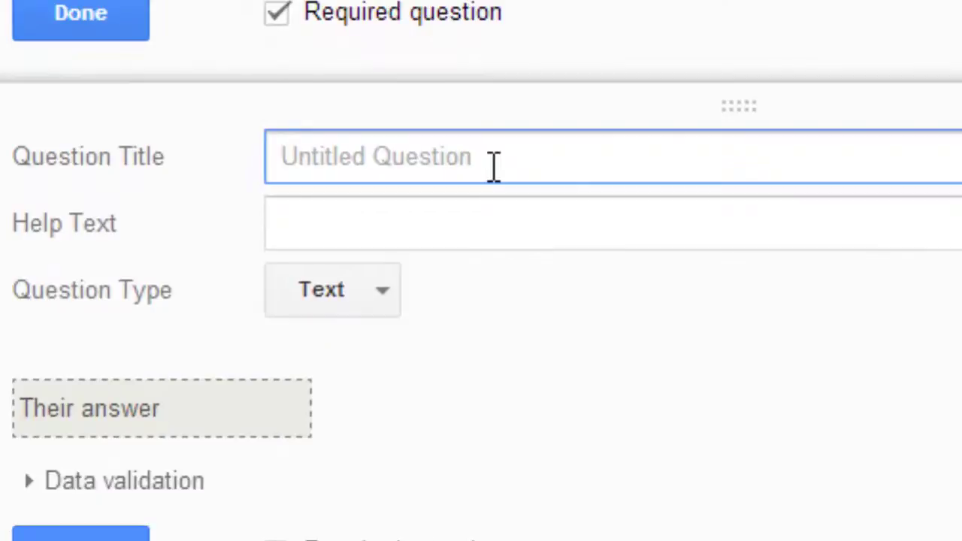
type("Put your s")
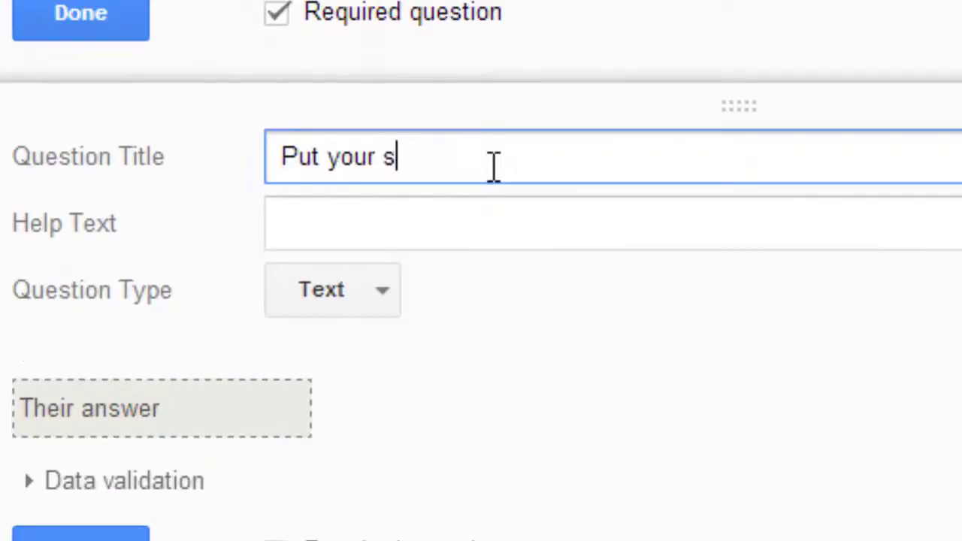
type("econd question here")
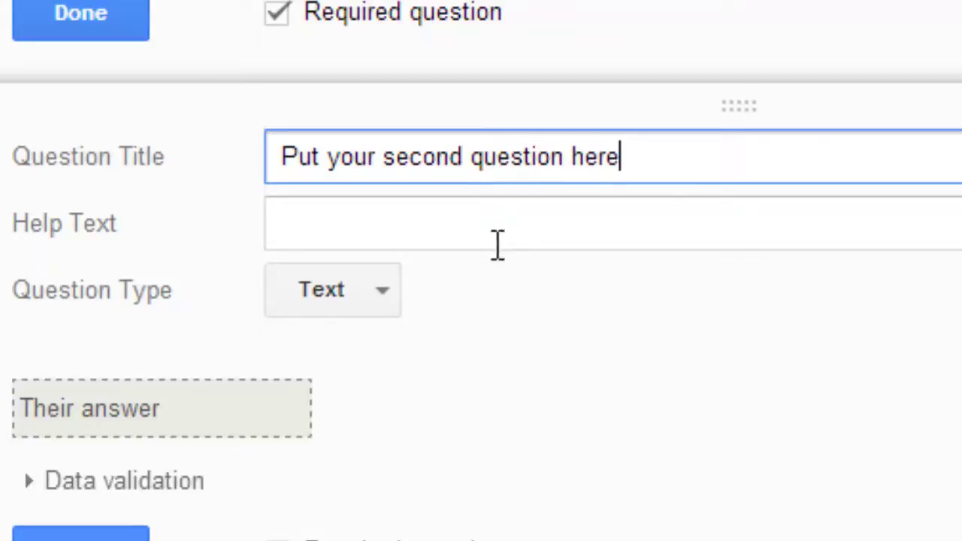
- Make it multiple choice with options Option 1, Option 2 and Option 3
left_click(389, 295)
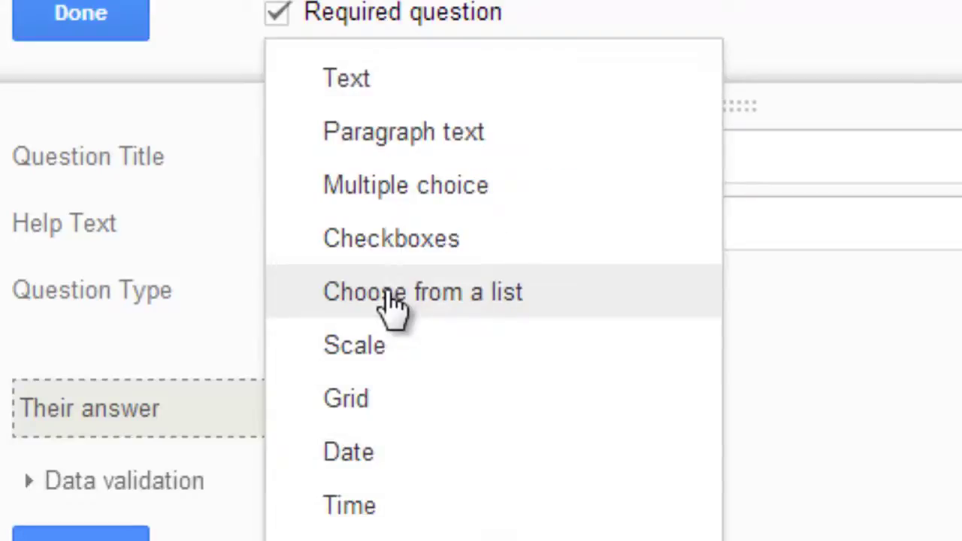
left_click(386, 188)
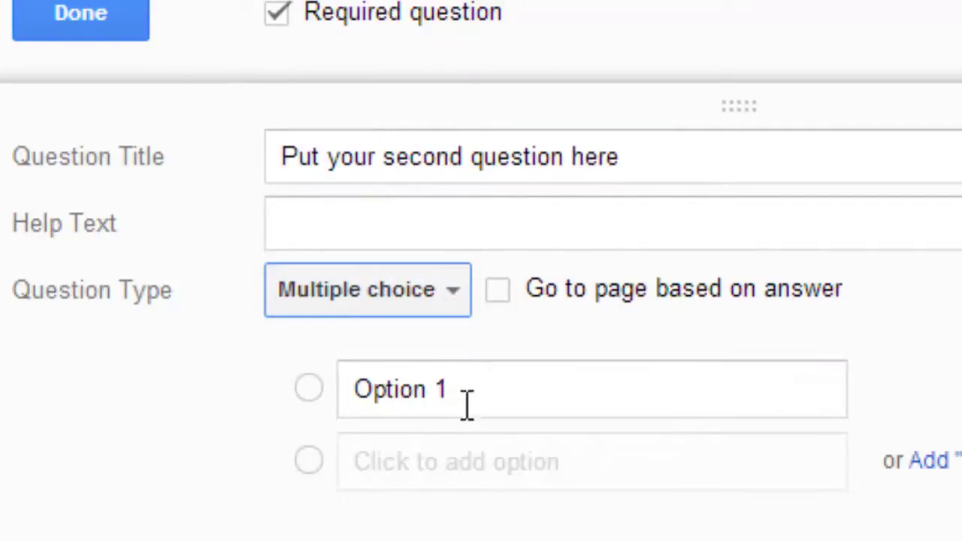
left_click(474, 462)
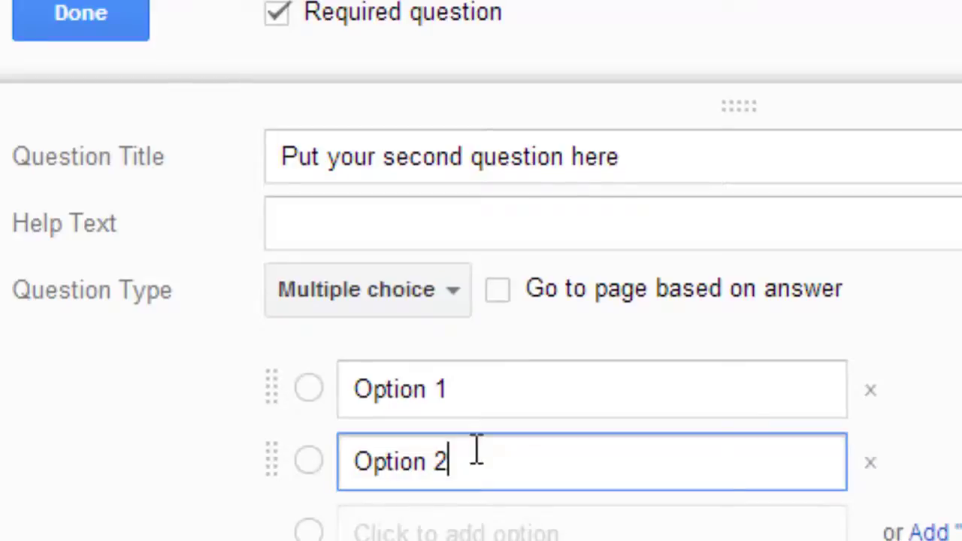
left_click(481, 532)
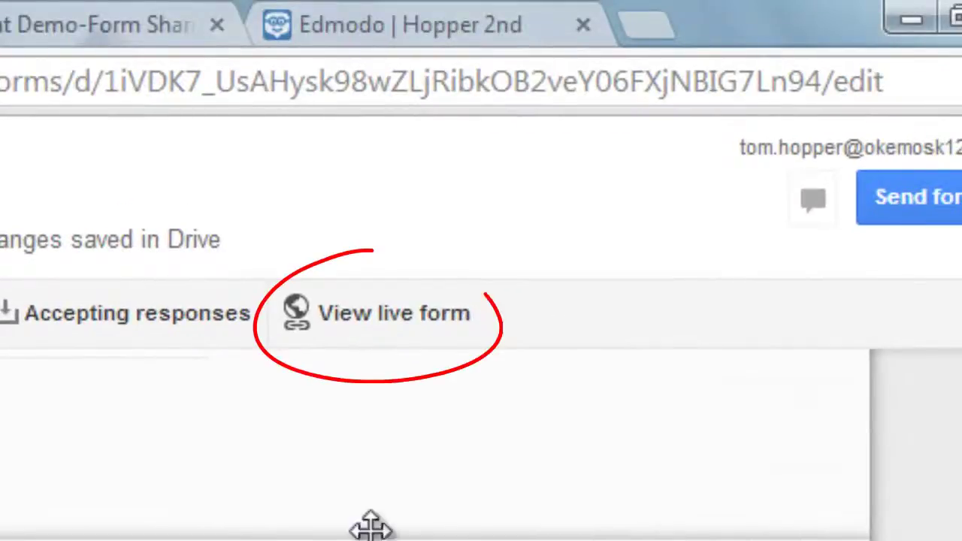
- Preview the Demo Form live, close it, and return to the Student Demo-Form Sharing editor
left_click(395, 325)
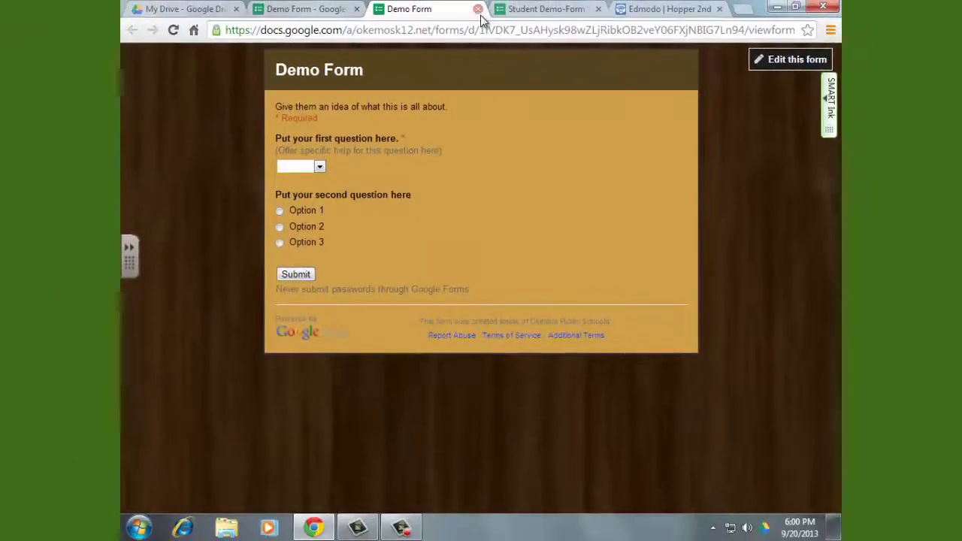
left_click(478, 9)
left_click(433, 10)
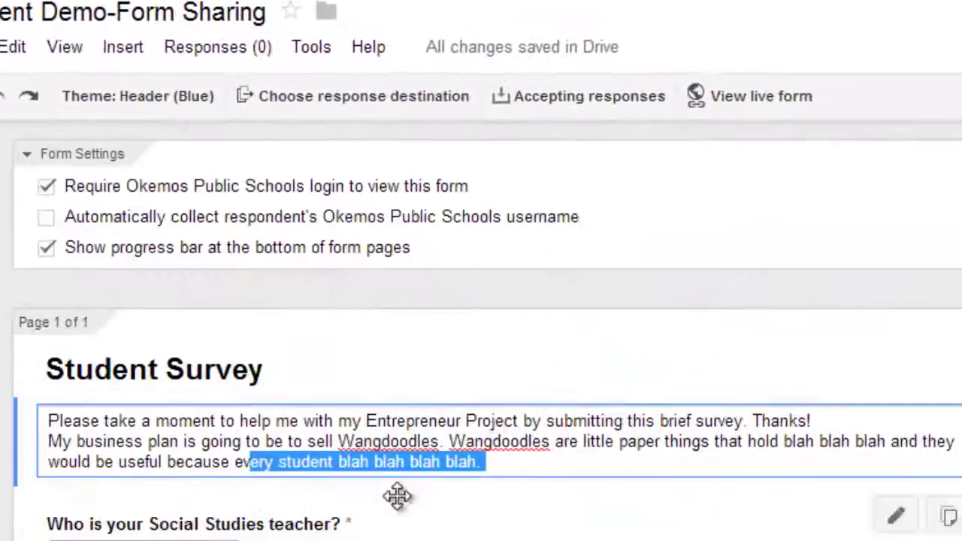
- Review the Student Survey description and questions, then view it as a live form
left_click_drag(489, 461, 43, 411)
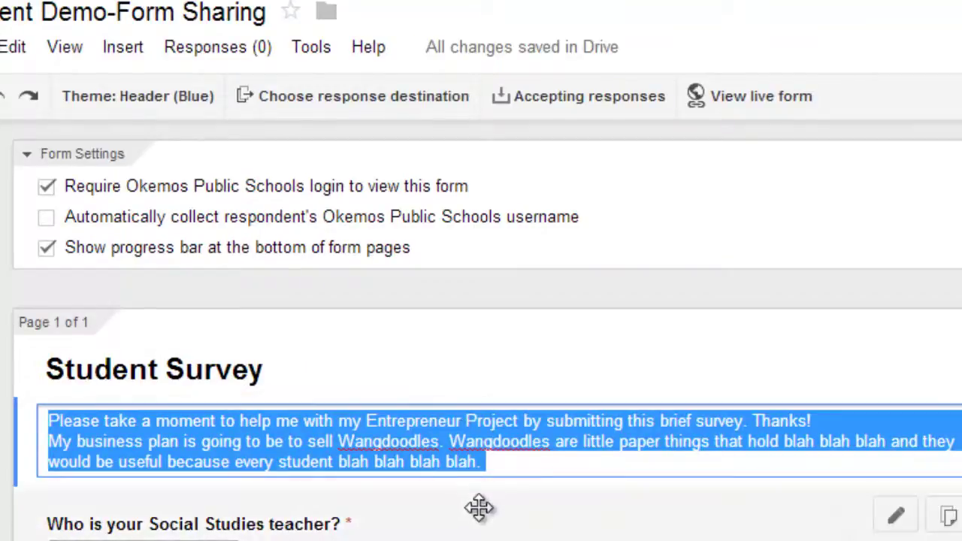
scroll(479, 496, "down", 2)
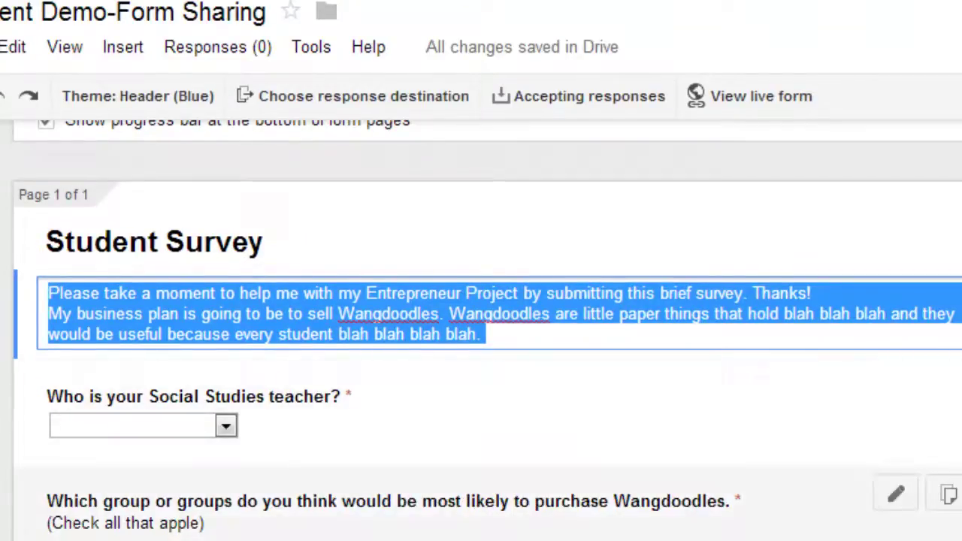
scroll(423, 414, "down", 4)
scroll(802, 285, "up", 5)
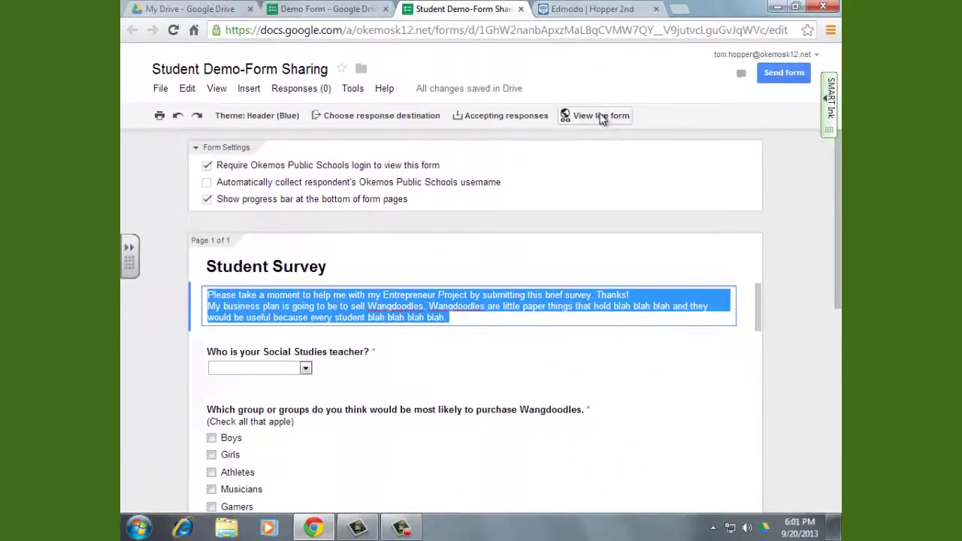
left_click(601, 116)
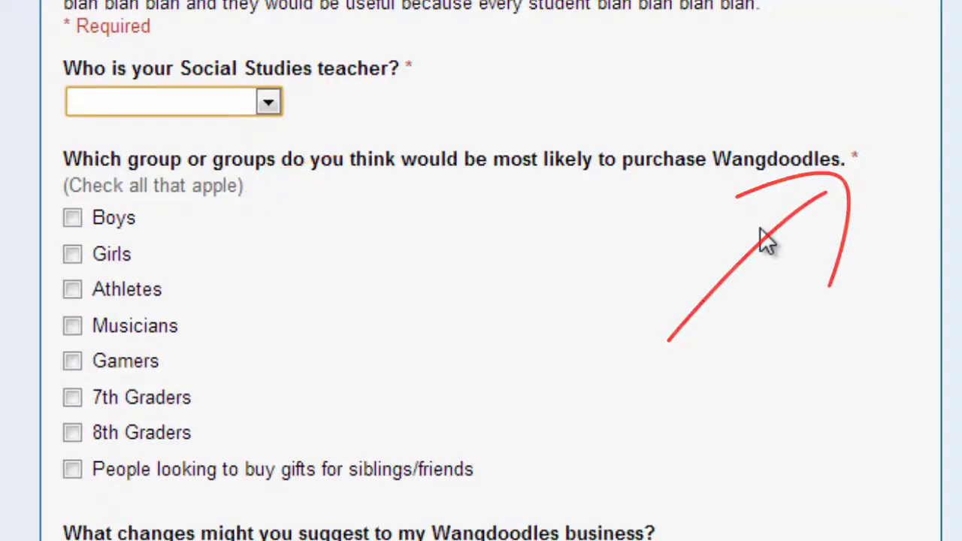
scroll(764, 239, "down", 5)
scroll(763, 239, "down", 1)
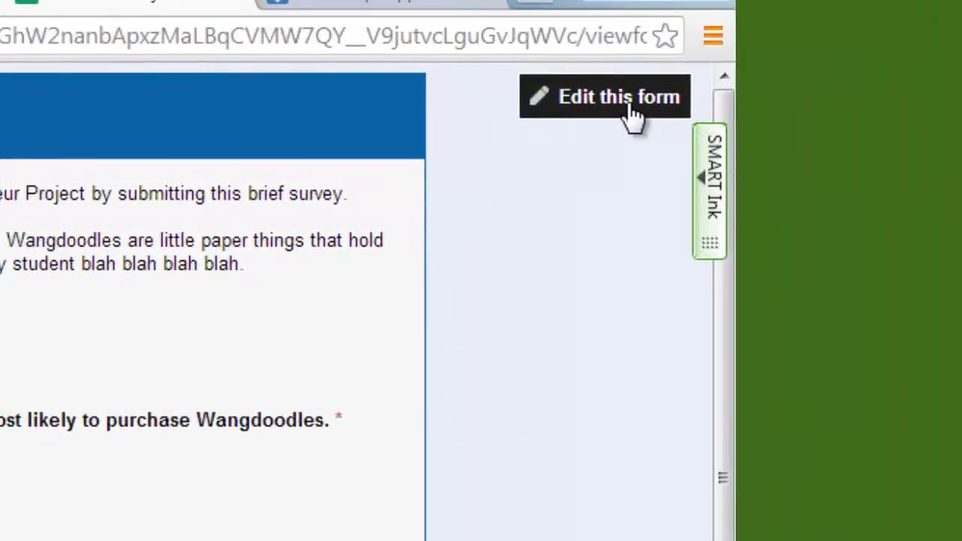
- Back in the editor, end the Wangdoodles checkbox question title with '?' instead of a period
left_click(634, 112)
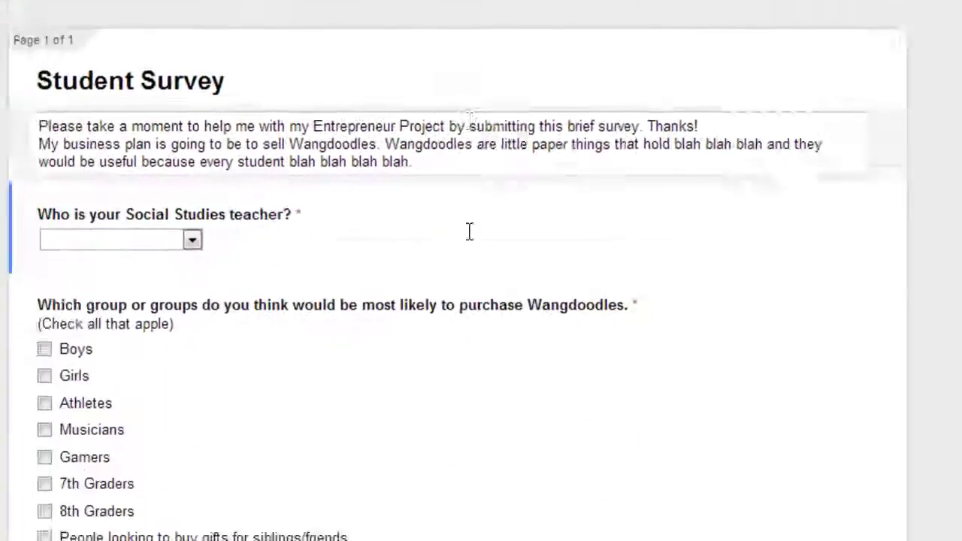
scroll(468, 231, "down", 5)
scroll(366, 178, "up", 3)
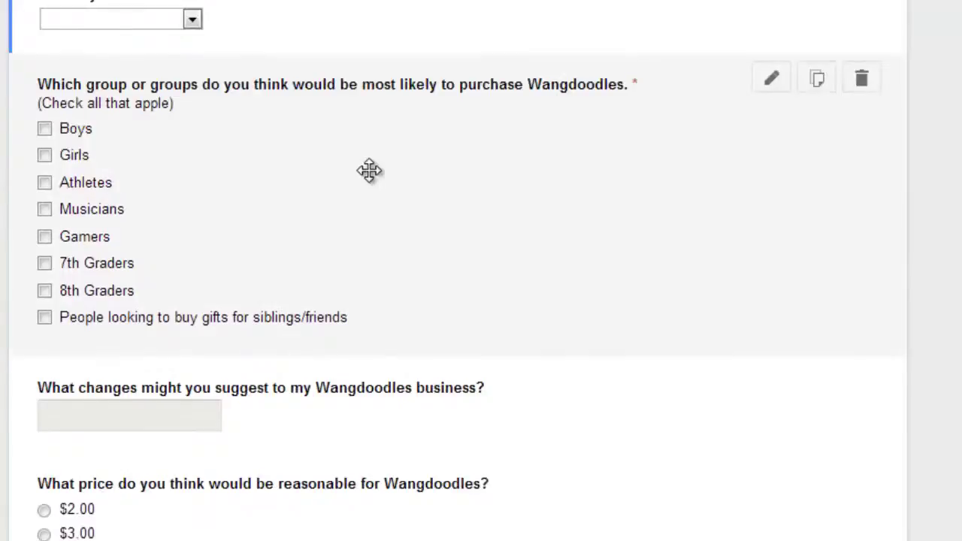
left_click(770, 82)
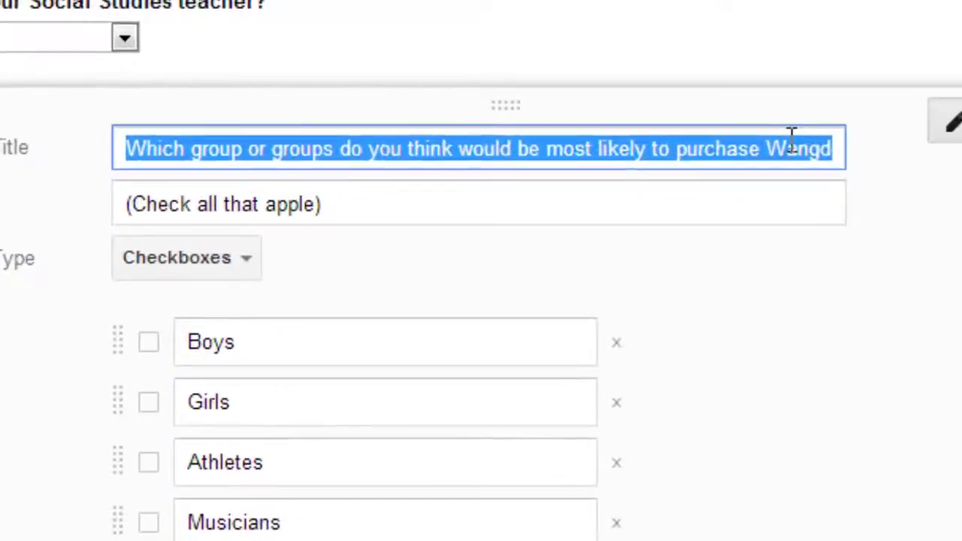
left_click(691, 103)
key("Right")
key("Right")
key("Right")
key("Right")
key("Right")
key("Right")
key("Right")
key("Right")
key("Right")
key("Right")
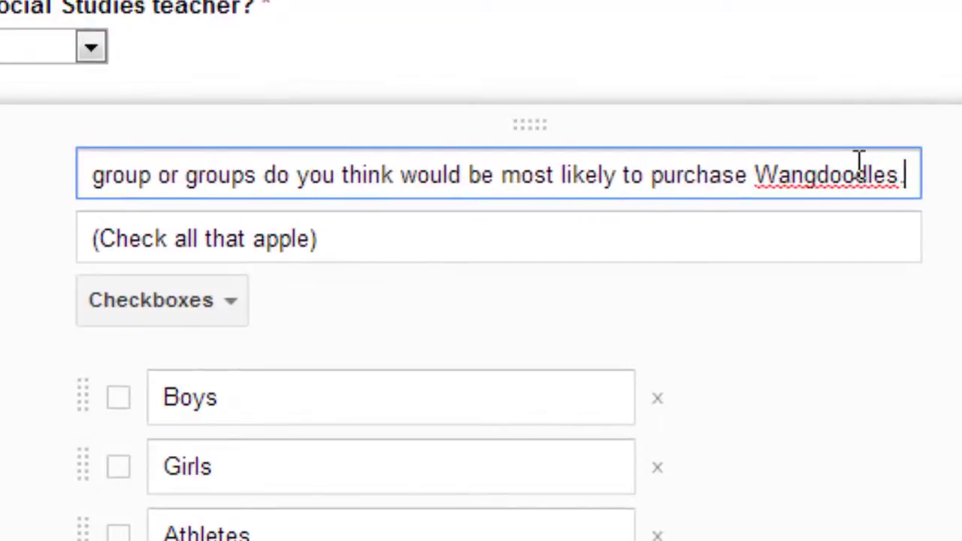
key("BackSpace")
type("?")
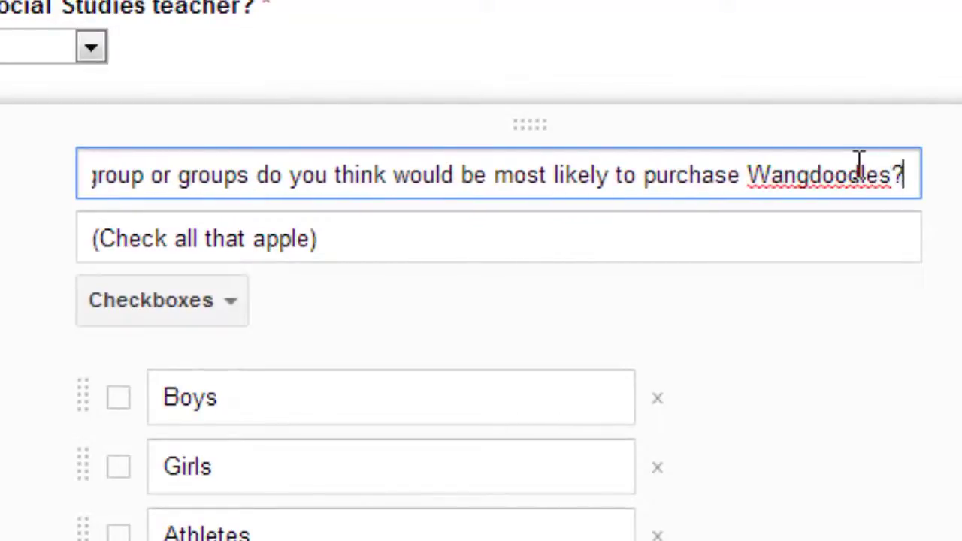
- Correct the help text to '(Check all that apply)' and finish editing the question
left_click(309, 240)
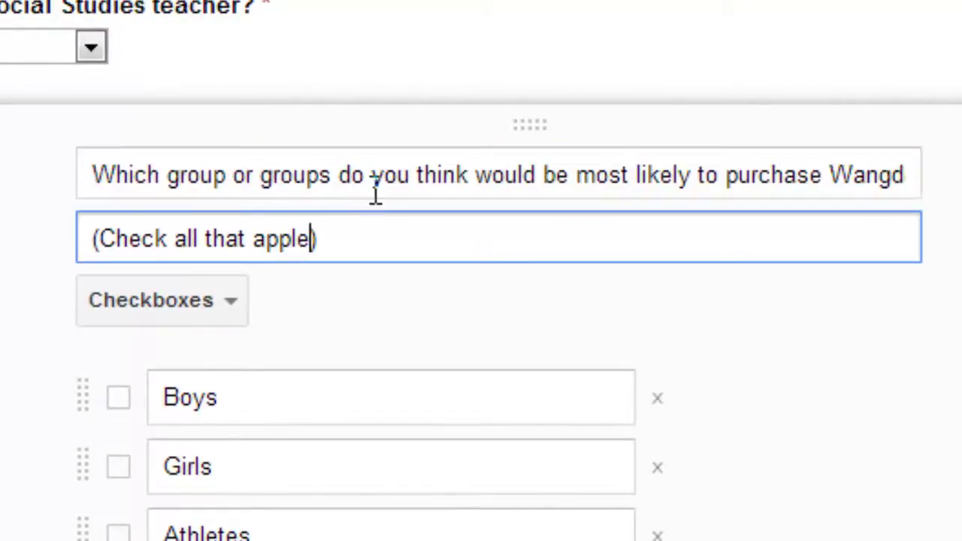
key("BackSpace")
type("y")
scroll(850, 427, "down", 2)
scroll(850, 427, "up", 2)
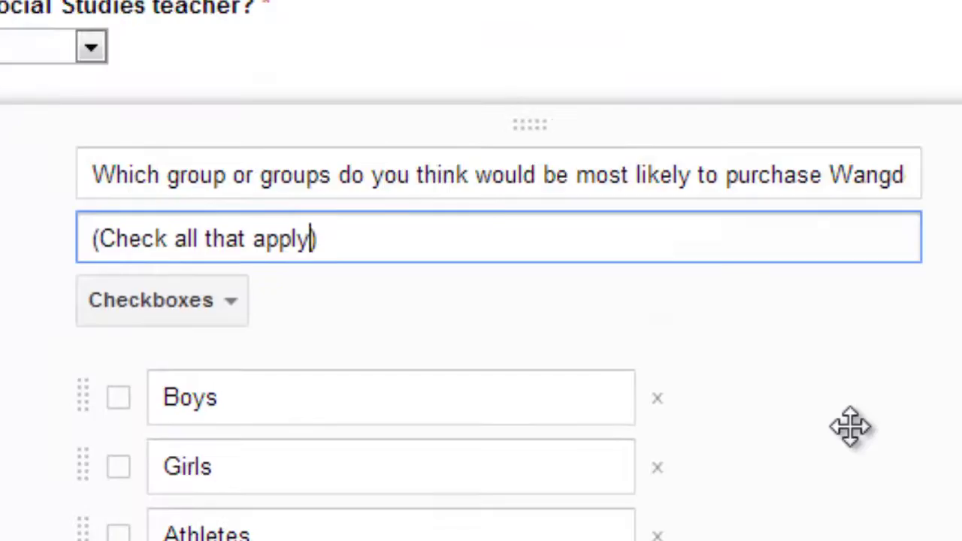
scroll(850, 427, "down", 5)
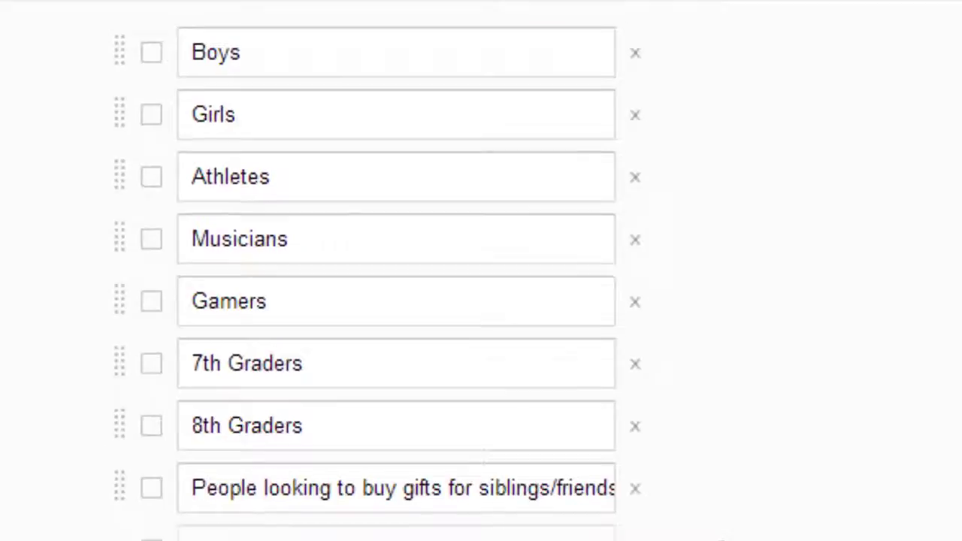
left_click(121, 535)
scroll(486, 374, "down", 2)
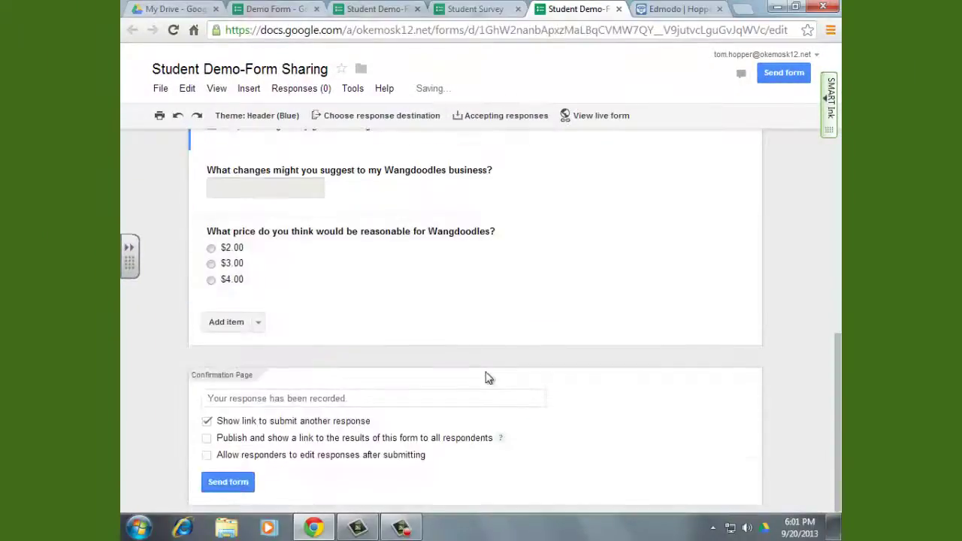
scroll(486, 374, "up", 3)
scroll(485, 374, "up", 3)
scroll(486, 376, "down", 5)
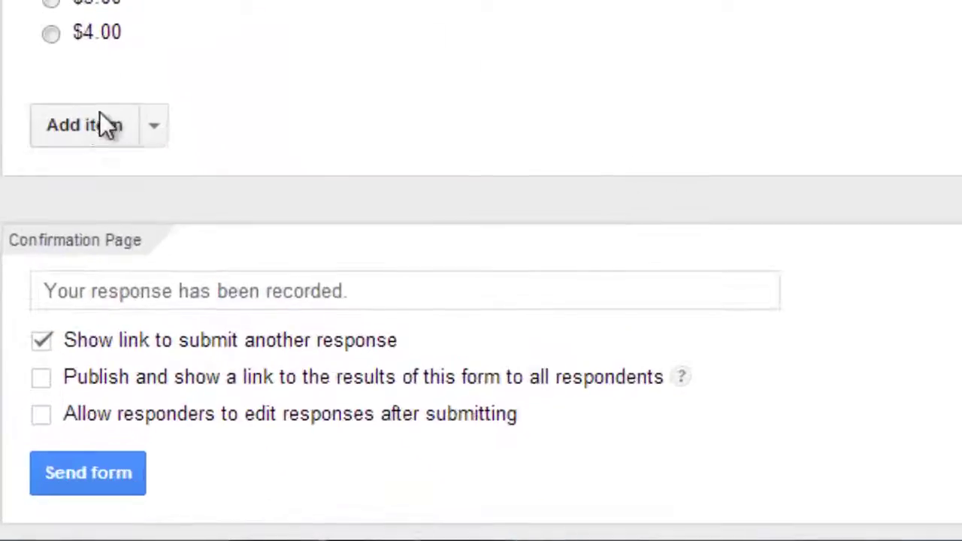
- Add a required text question 'What is your name?' at the end of the survey
left_click(236, 332)
type("Wh")
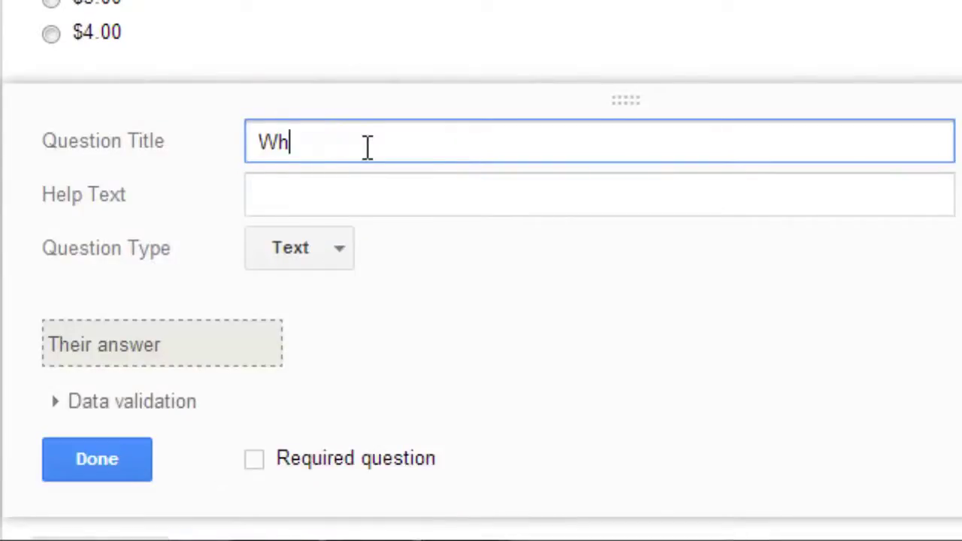
type("at is your nam")
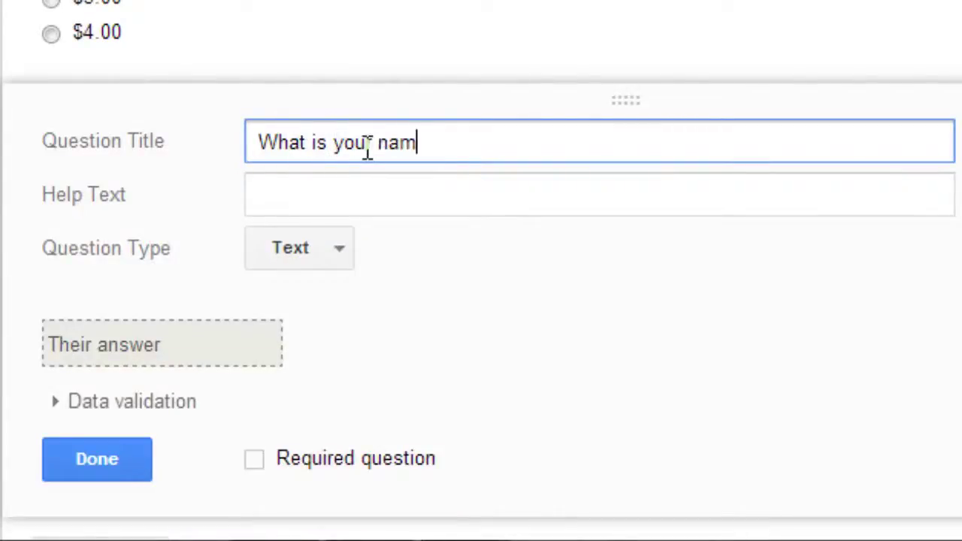
type("e?")
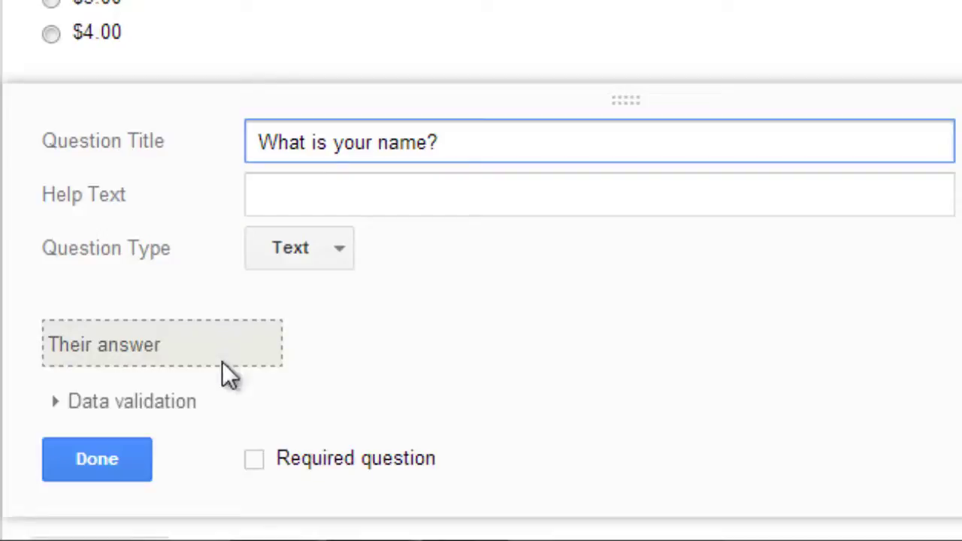
left_click(253, 464)
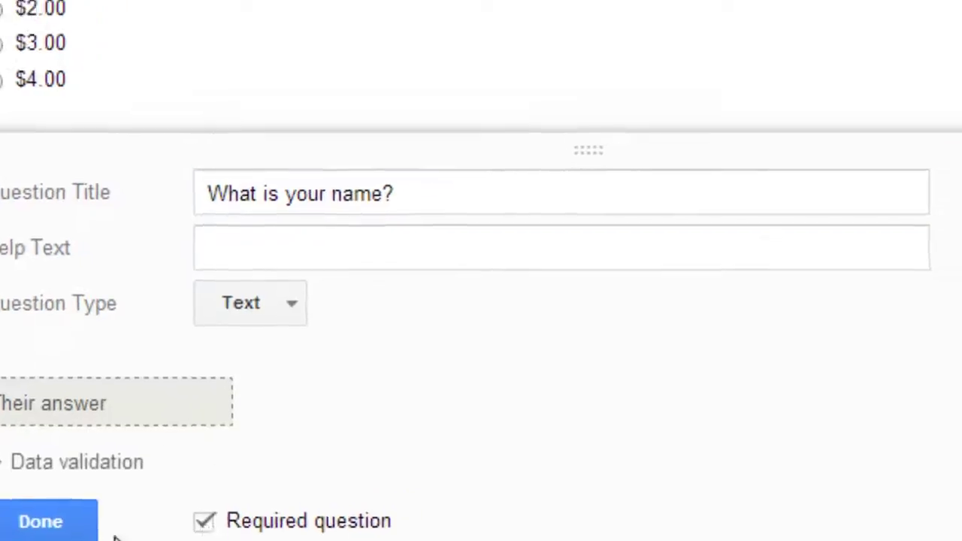
left_click(68, 527)
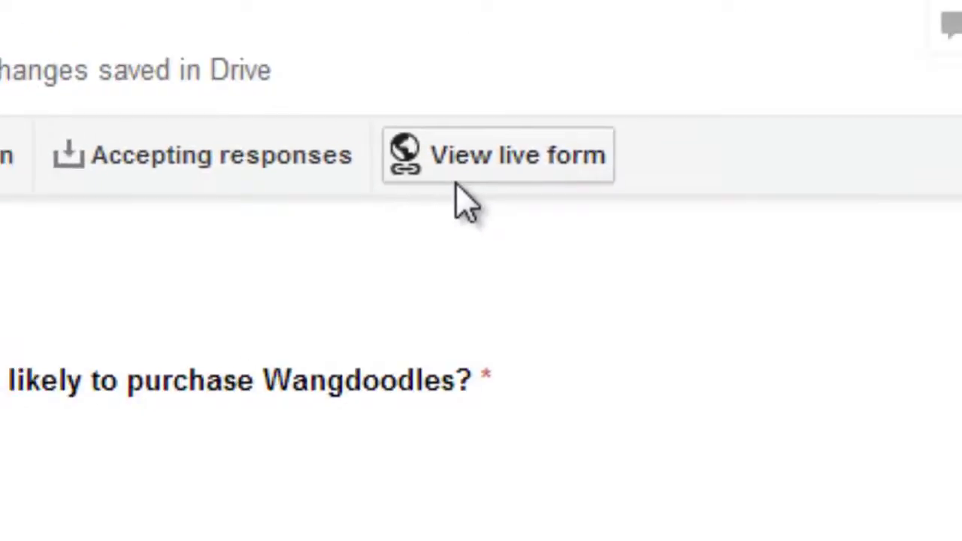
- Preview the live survey to check the new name question
left_click(451, 188)
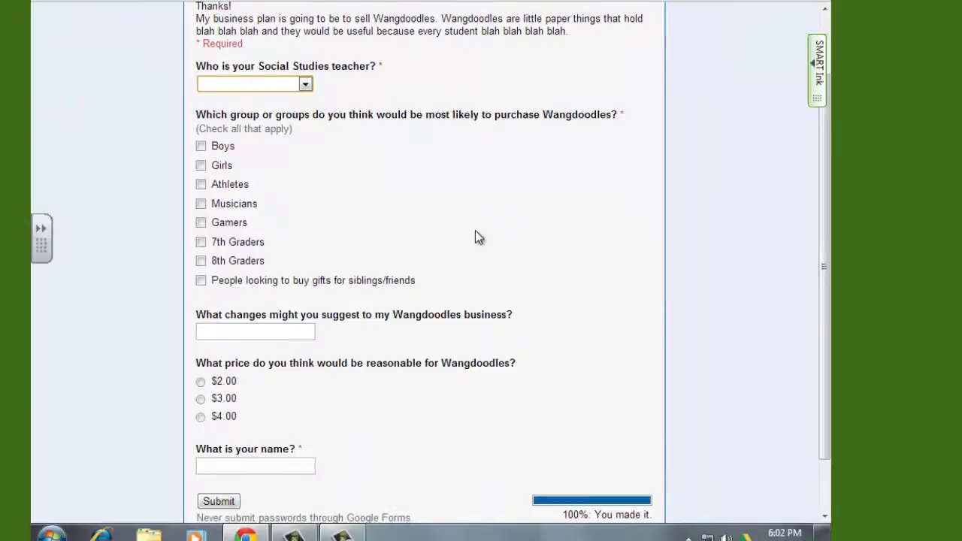
scroll(476, 231, "down", 2)
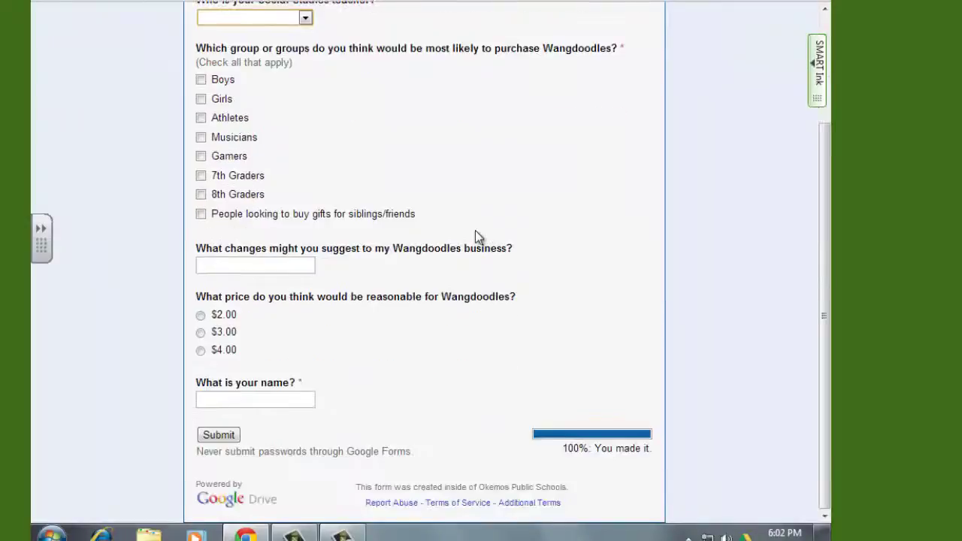
scroll(349, 412, "up", 2)
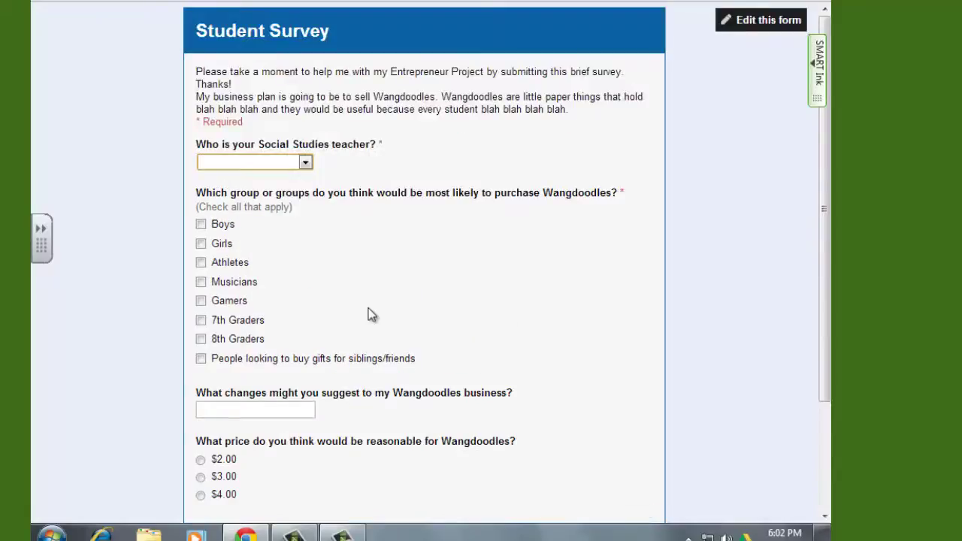
- Drag the name question to the top, directly below the survey description
left_click(761, 21)
scroll(527, 243, "down", 2)
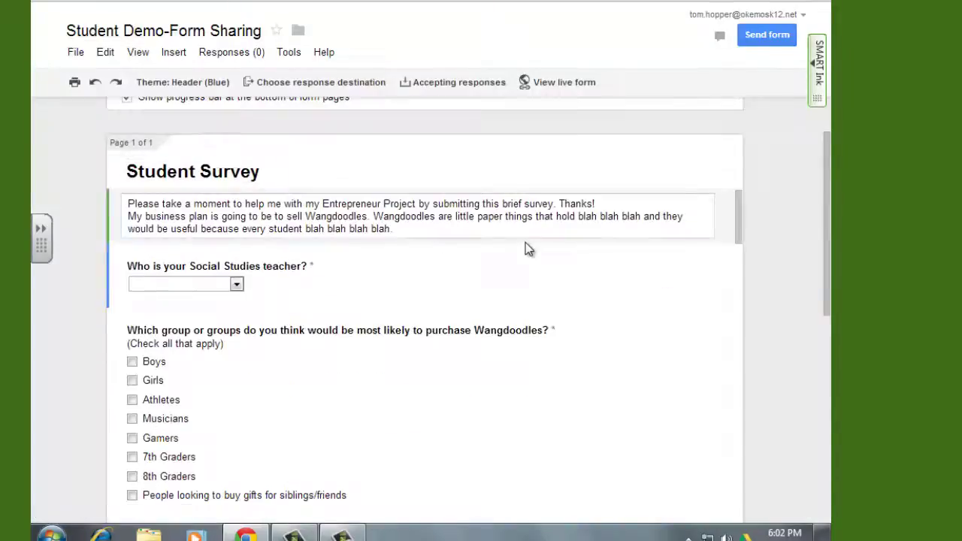
scroll(526, 247, "down", 10)
scroll(443, 298, "up", 2)
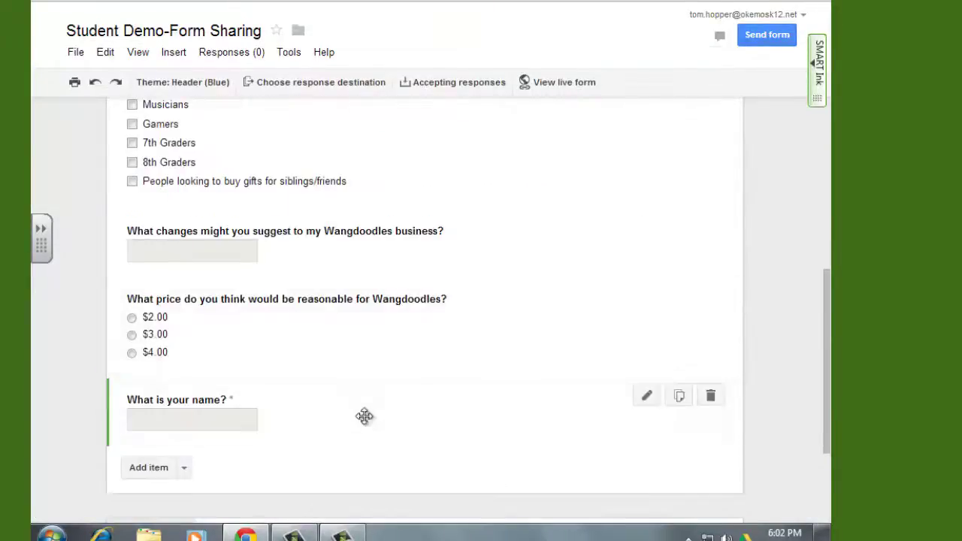
left_click_drag(336, 430, 344, 376)
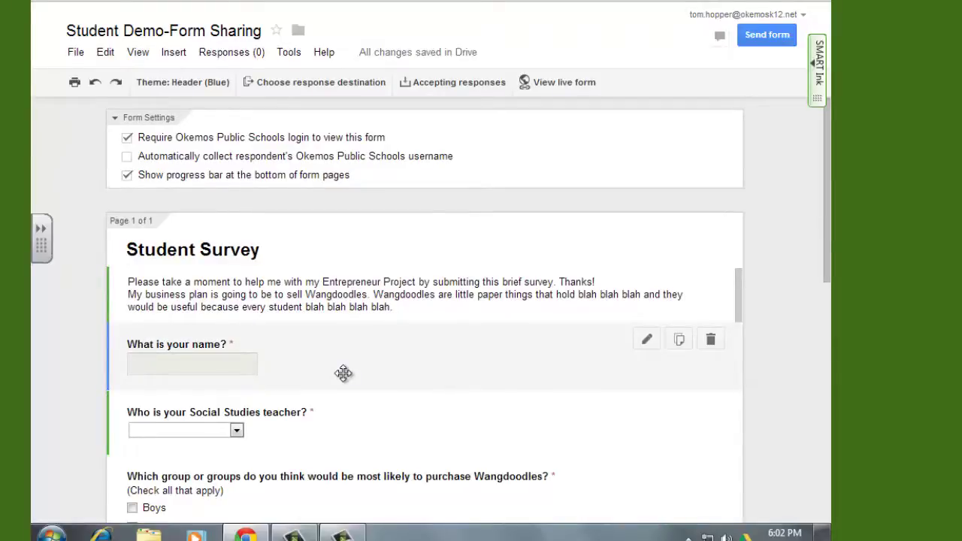
scroll(343, 374, "down", 7)
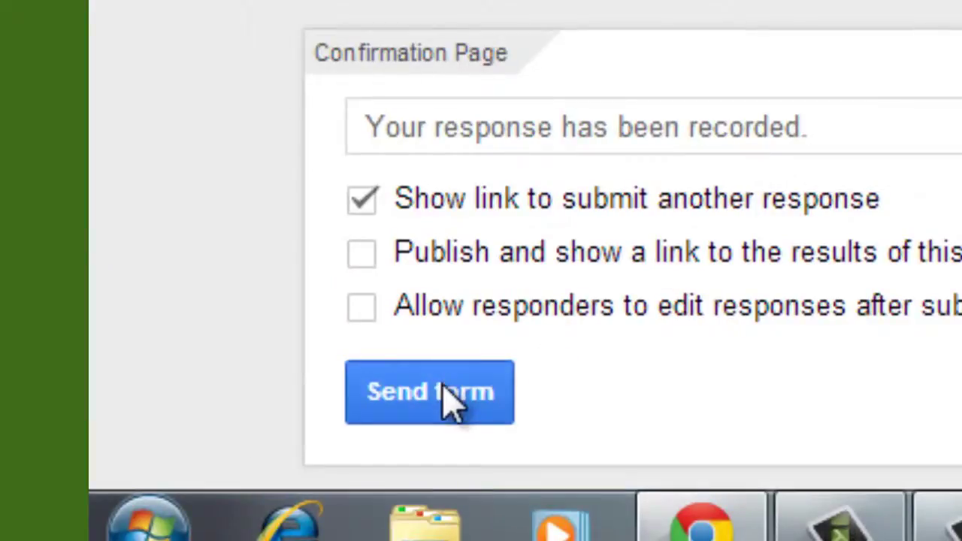
- Open the Send form dialog for the Student Survey to show its shareable link
scroll(450, 399, "up", 5)
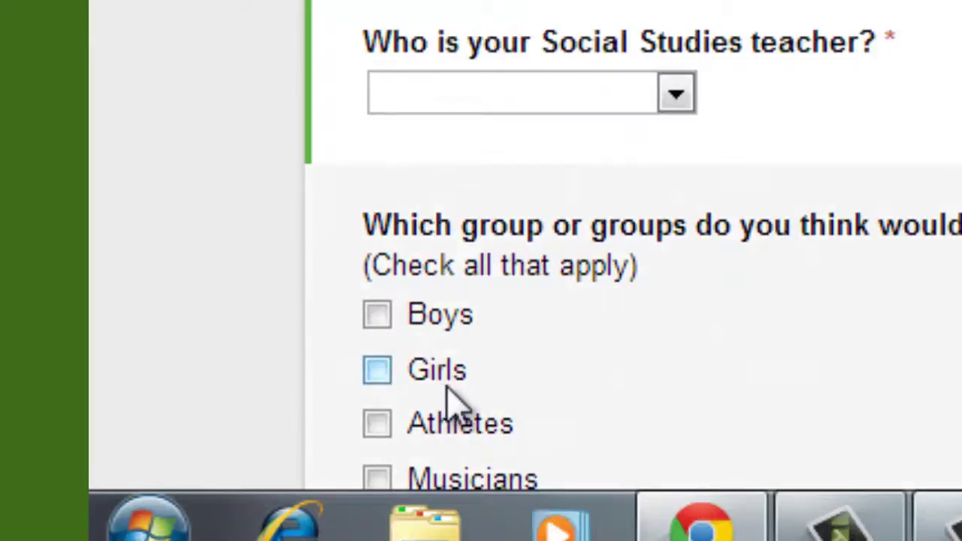
scroll(727, 245, "down", 3)
scroll(728, 244, "down", 3)
left_click(481, 393)
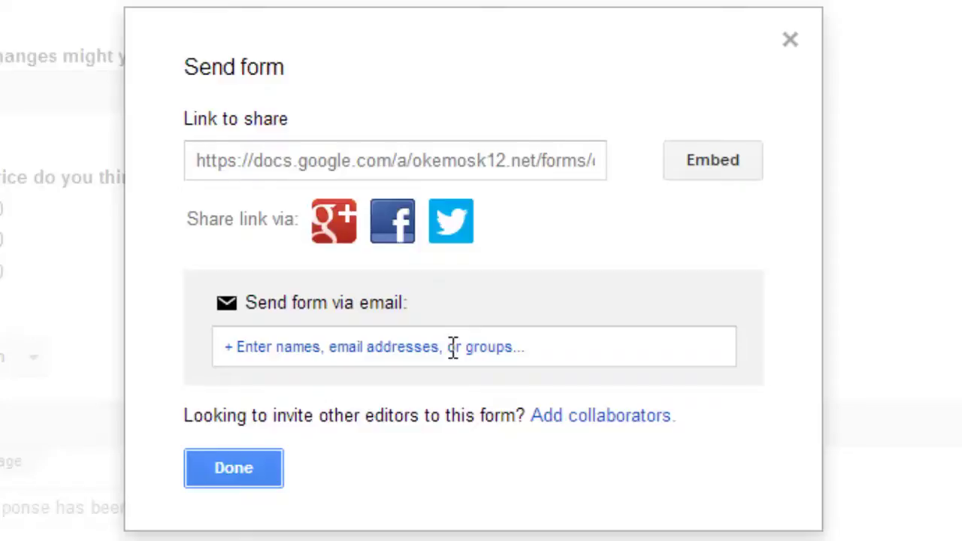
- Pick a contact as email recipient from the suggestions, then clear the recipient field again
left_click(454, 348)
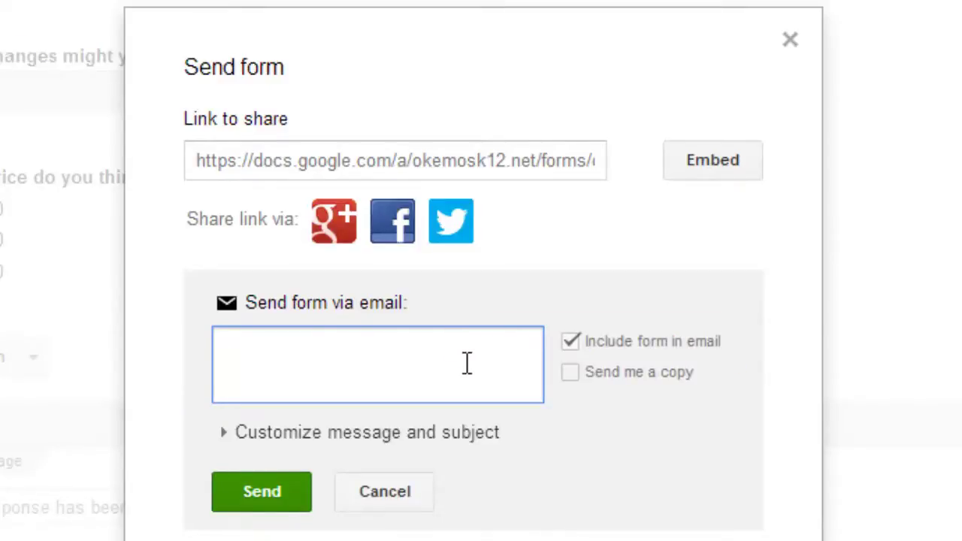
type("ben h")
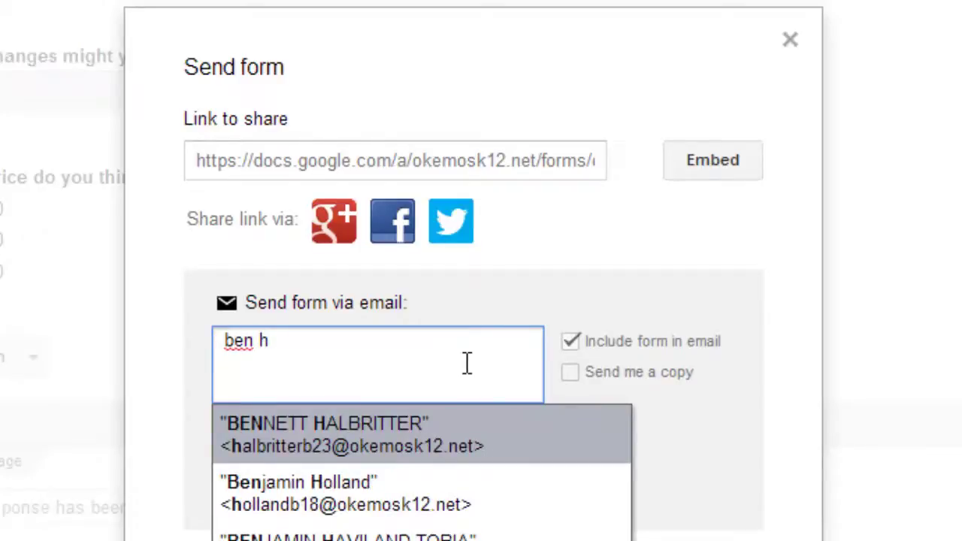
key("Down")
key("Down")
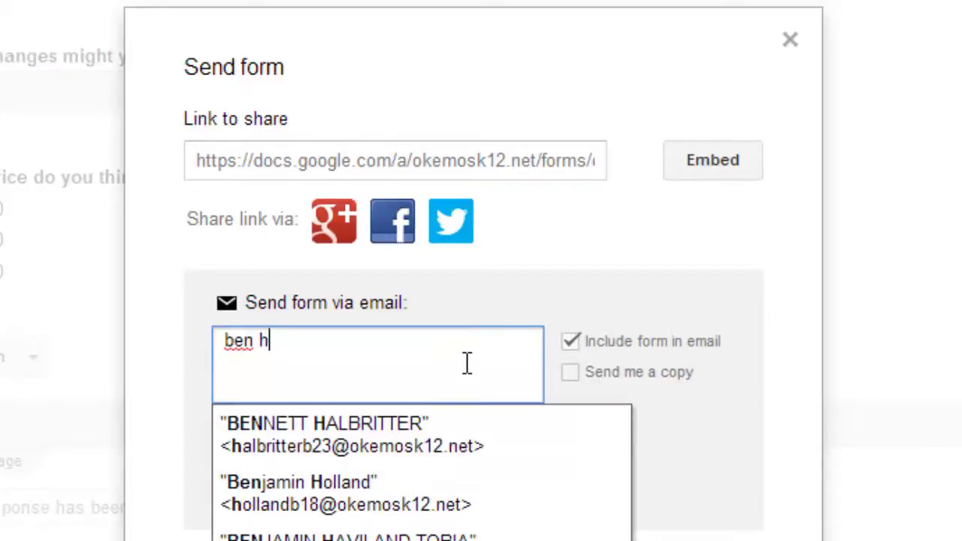
key("Return")
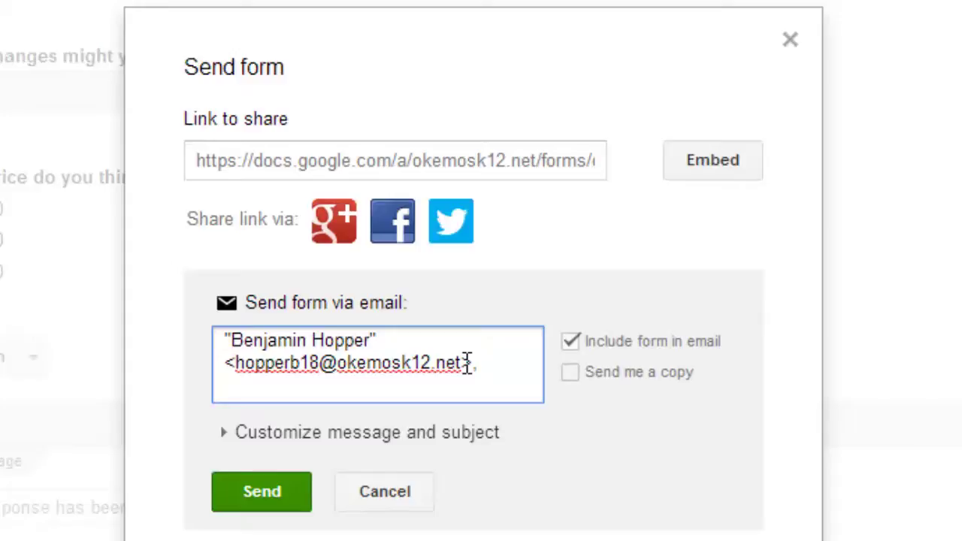
key("BackSpace")
key("BackSpace")
key("BackSpace")
key("BackSpace")
key("BackSpace")
key("BackSpace")
key("BackSpace")
key("BackSpace")
key("BackSpace")
key("BackSpace")
key("BackSpace")
key("BackSpace")
key("BackSpace")
key("BackSpace")
key("BackSpace")
key("BackSpace")
key("BackSpace")
key("BackSpace")
key("BackSpace")
key("BackSpace")
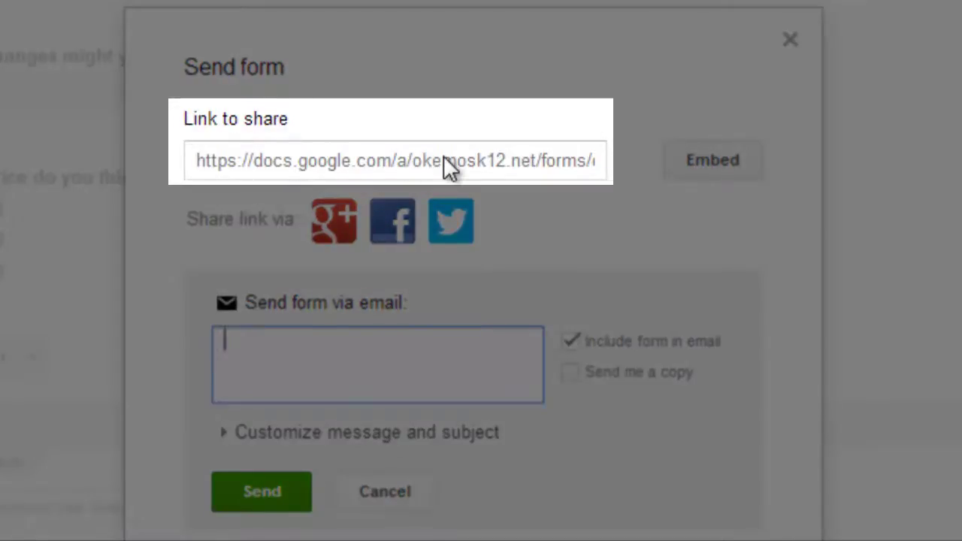
- Copy the Student Survey's shareable link from the Link to share field
left_click(444, 156)
right_click(443, 156)
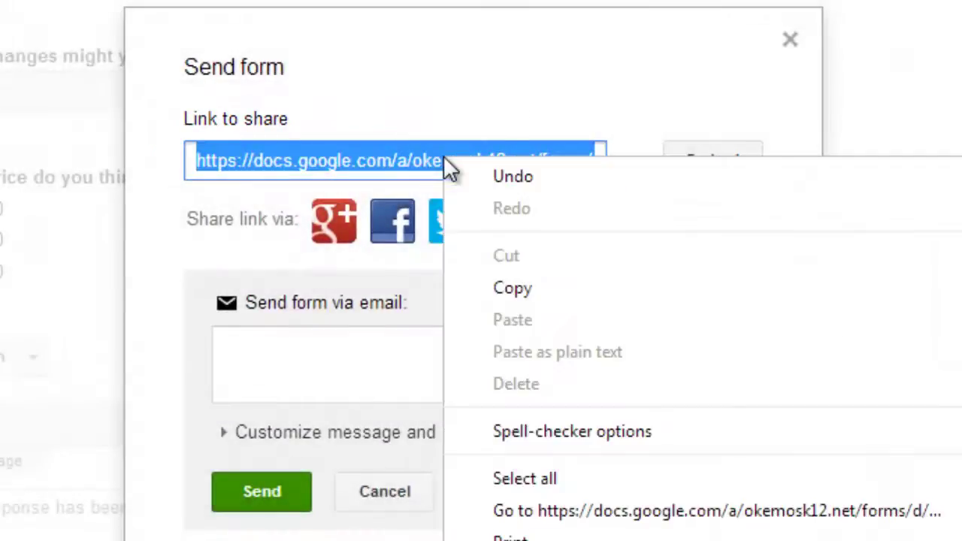
left_click(517, 288)
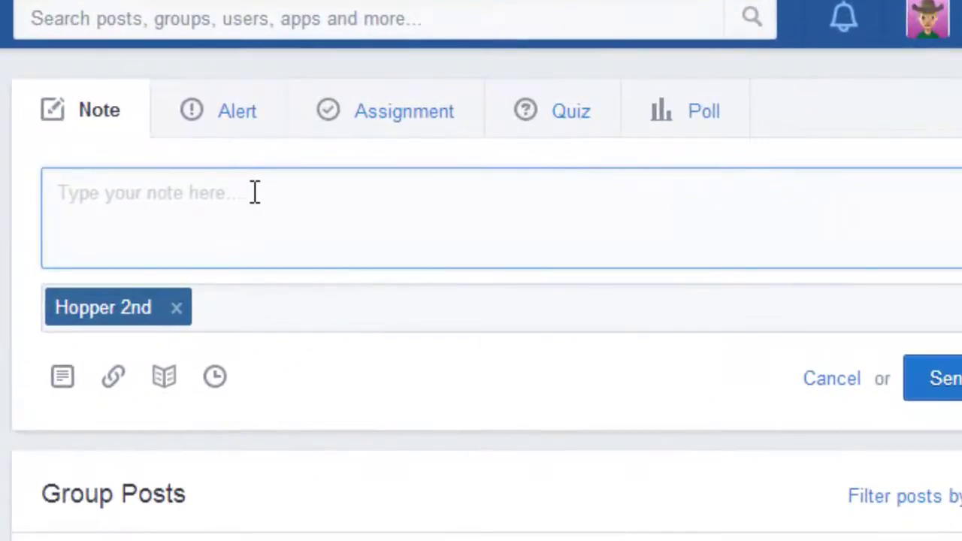
- Post 'Here is the new form...please fill it out soon' with the pasted form link attached, then open it
type("Her")
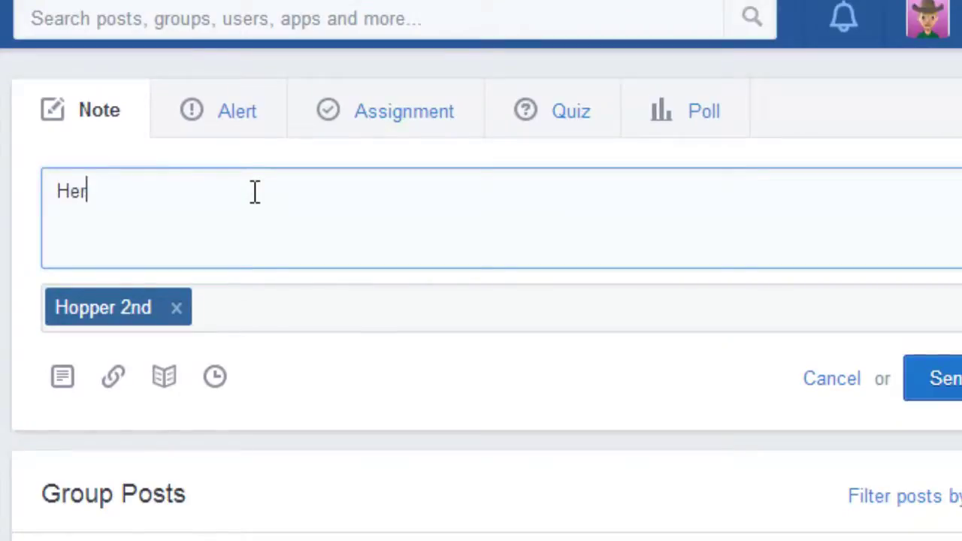
type("e is the new form...please ")
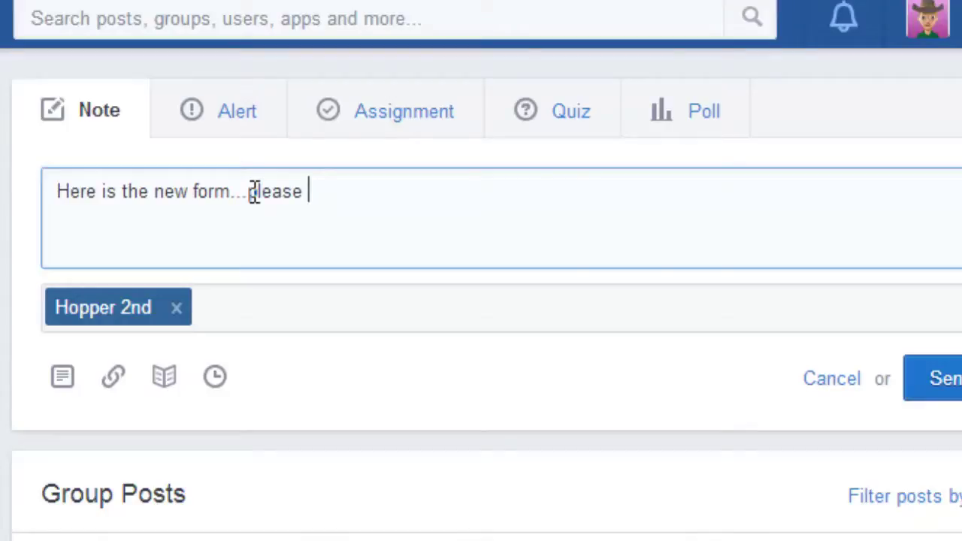
type("fill it out soon!")
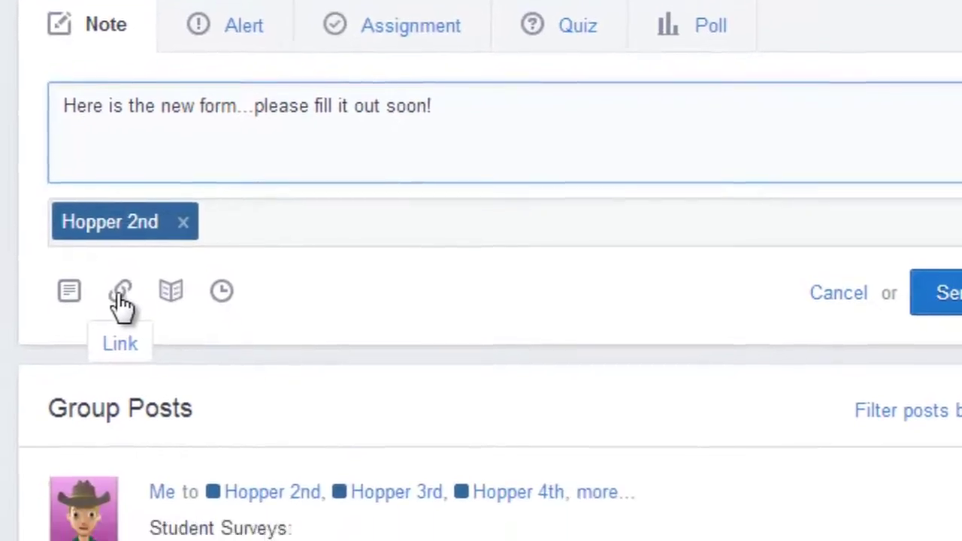
left_click(115, 376)
right_click(284, 434)
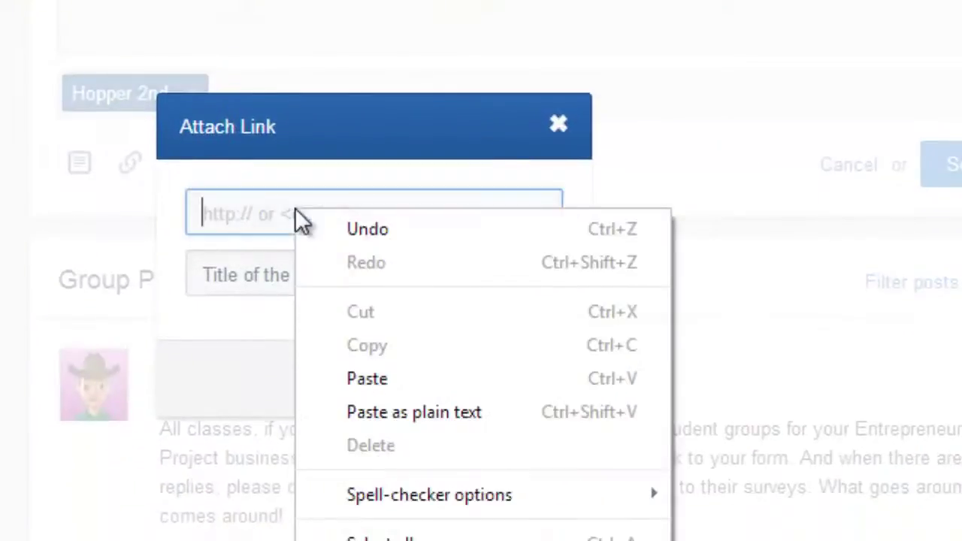
left_click(367, 375)
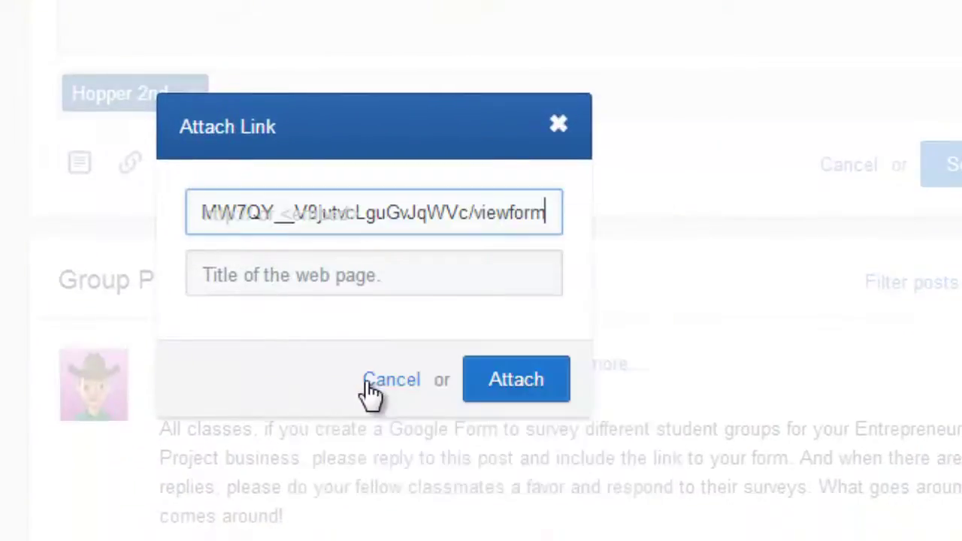
left_click(390, 272)
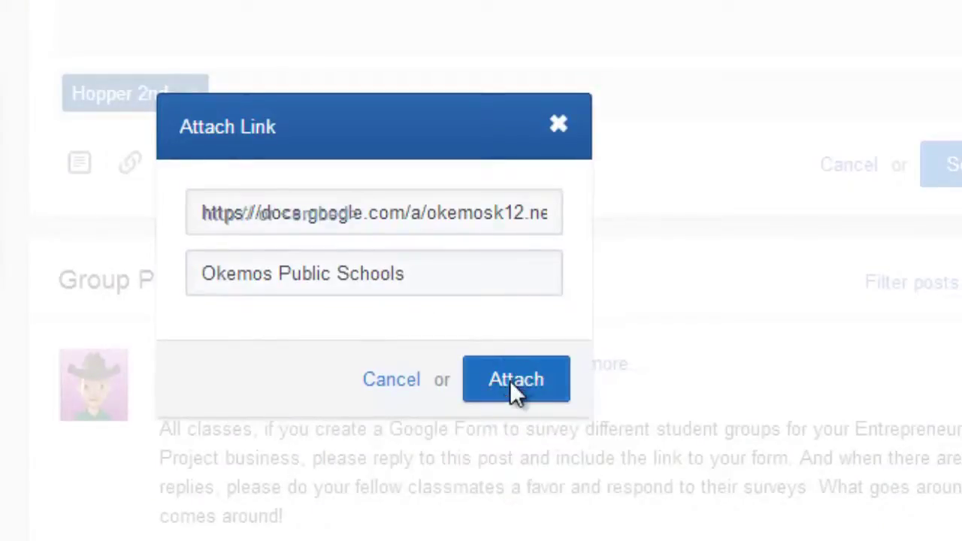
left_click(516, 381)
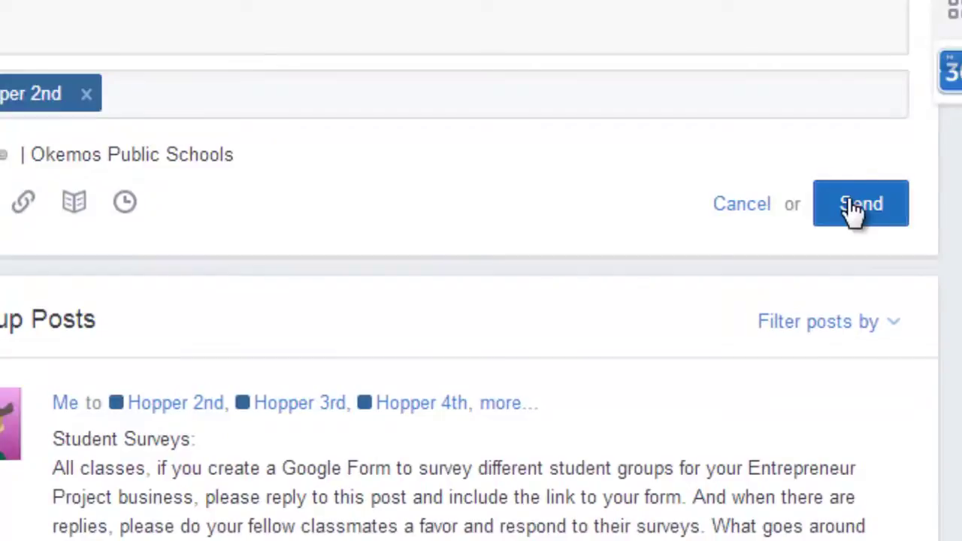
left_click(857, 206)
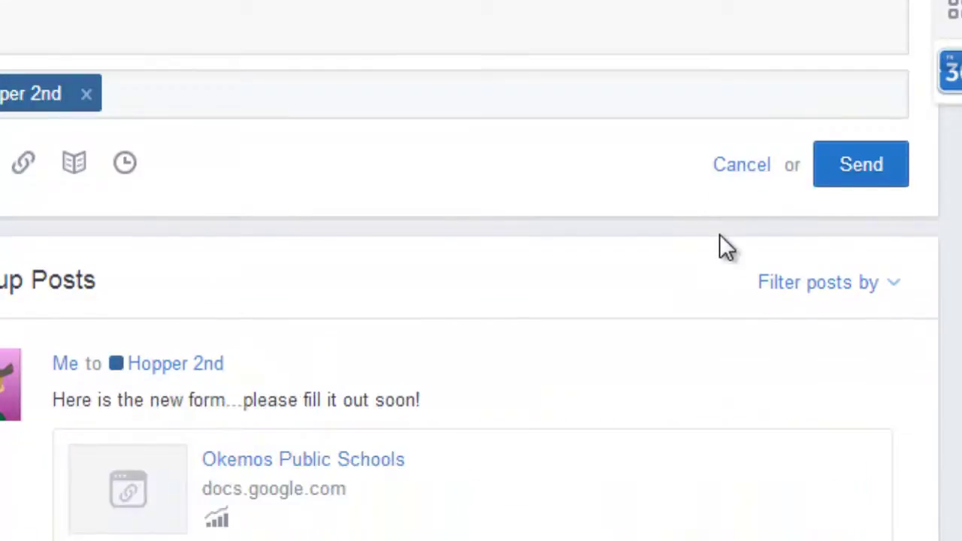
left_click(374, 474)
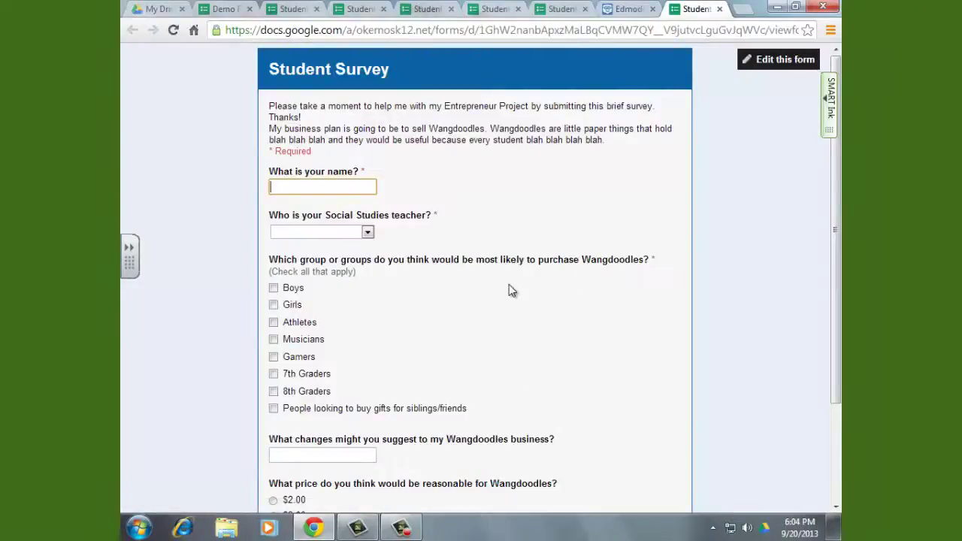
- Scroll through the live Student Survey form, then return to the Google Drive files
scroll(482, 380, "down", 2)
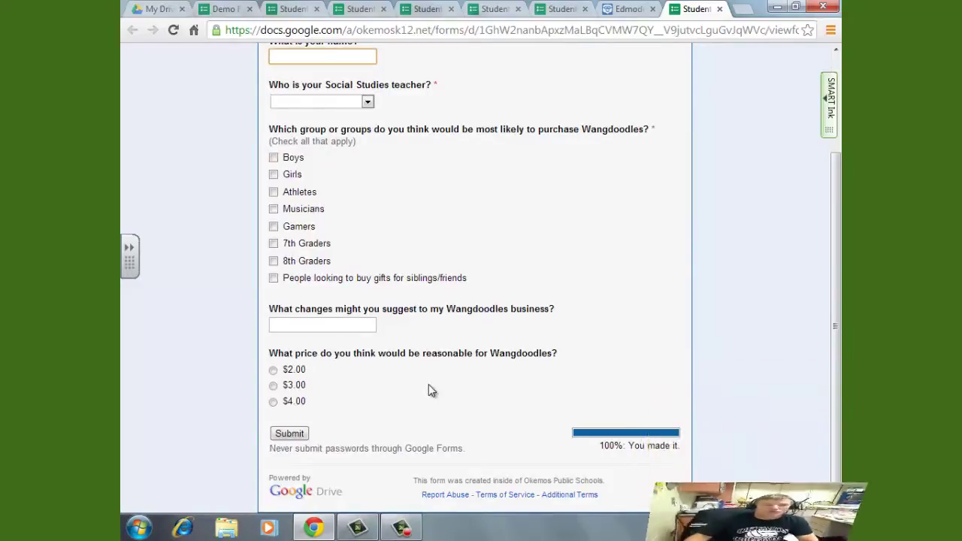
left_click(168, 10)
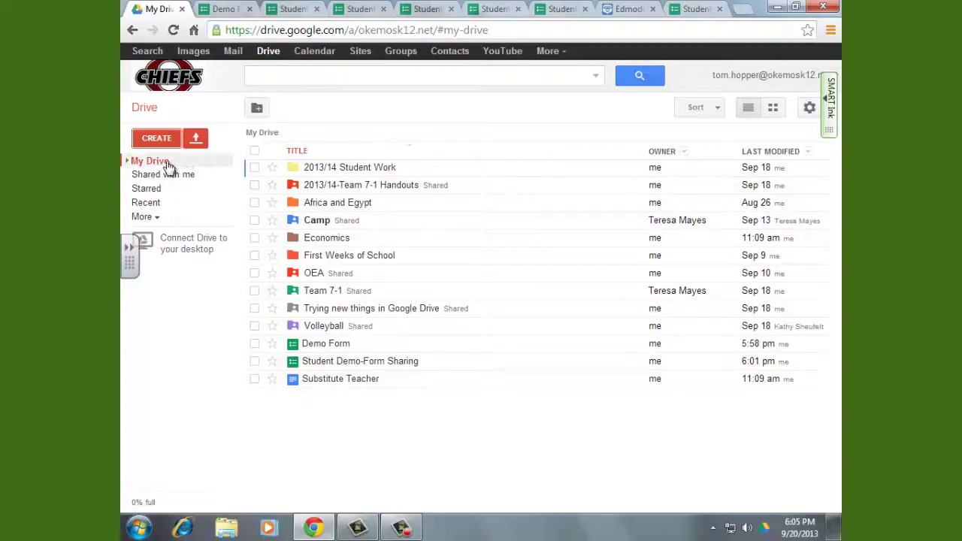
- Open the 2013/14-Hopper-Turn In Form (Responses) spreadsheet in the 2013/14 Student Work folder
left_click(342, 168)
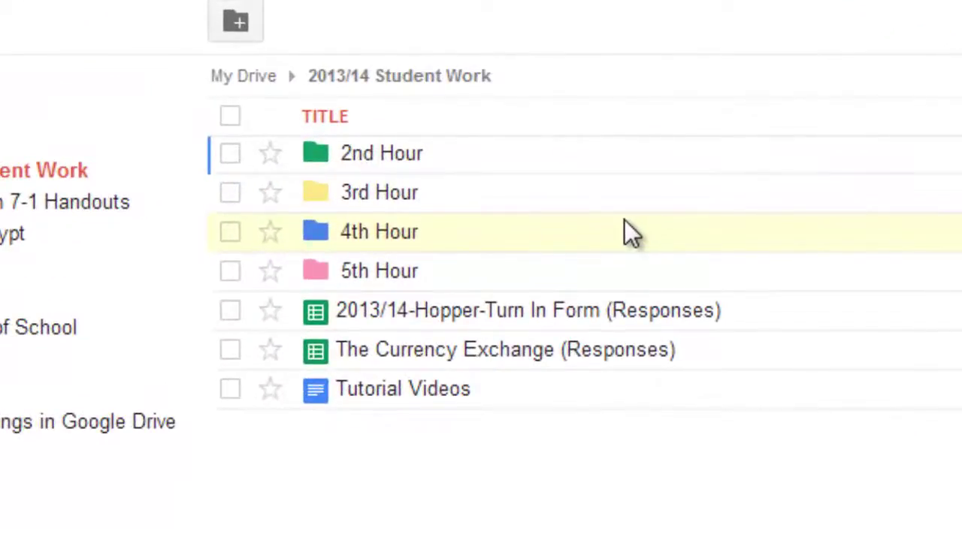
left_click(451, 311)
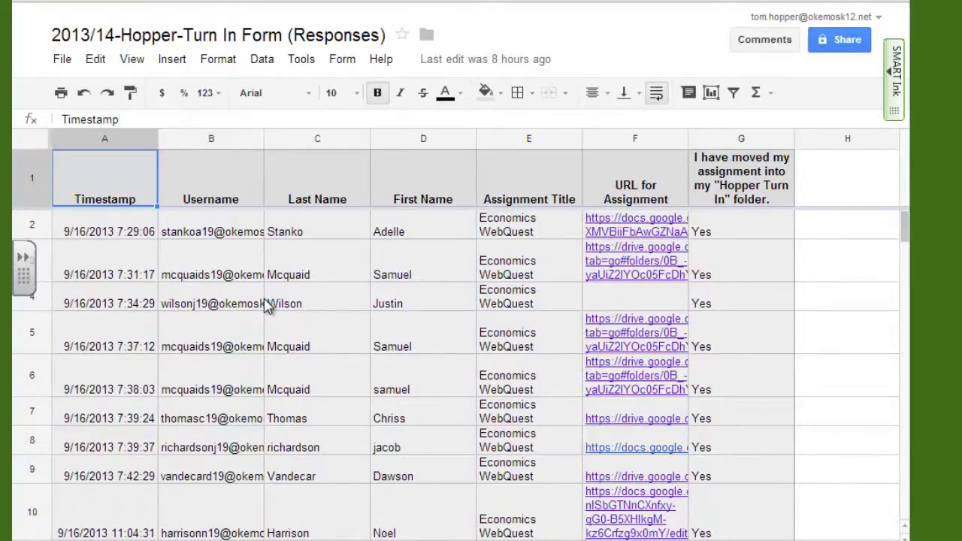
left_click(153, 235)
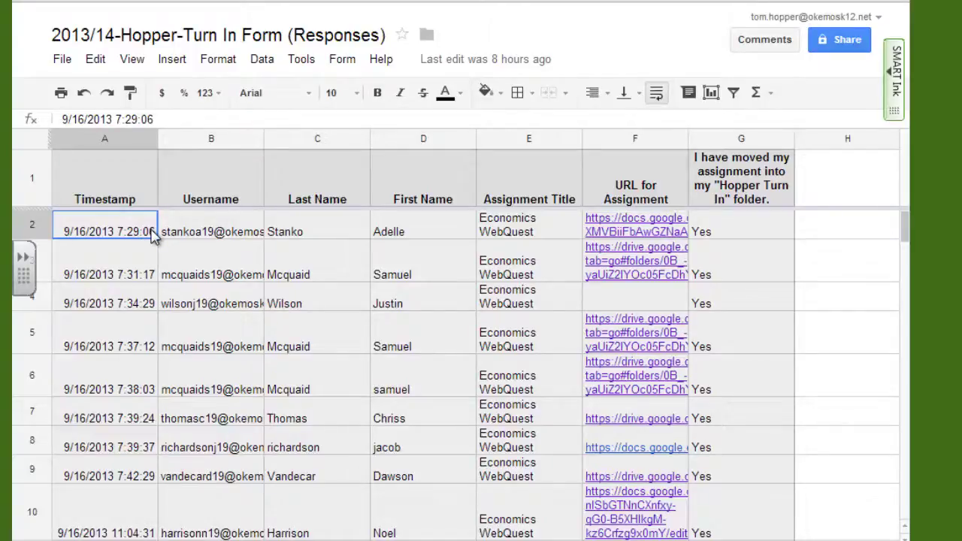
key("Right")
key("Right")
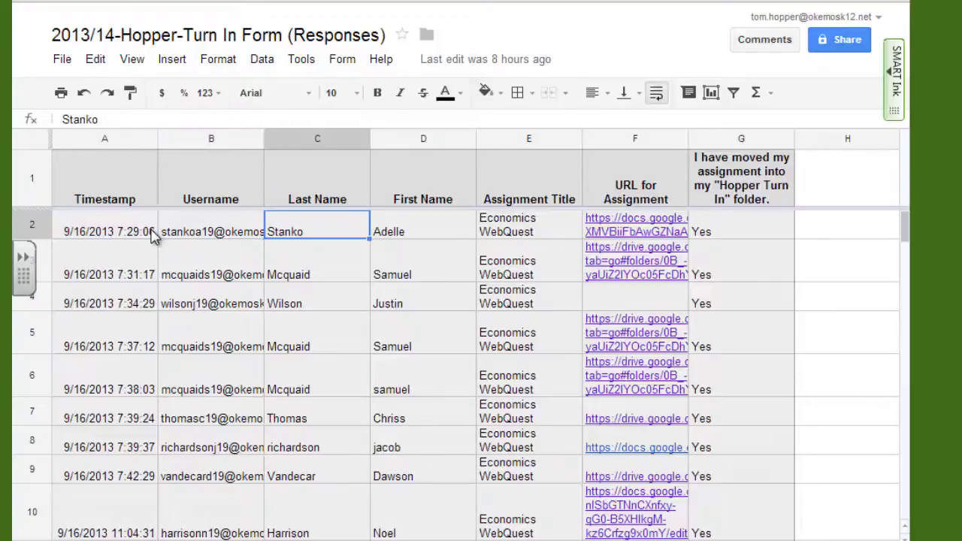
key("Right")
key("Right")
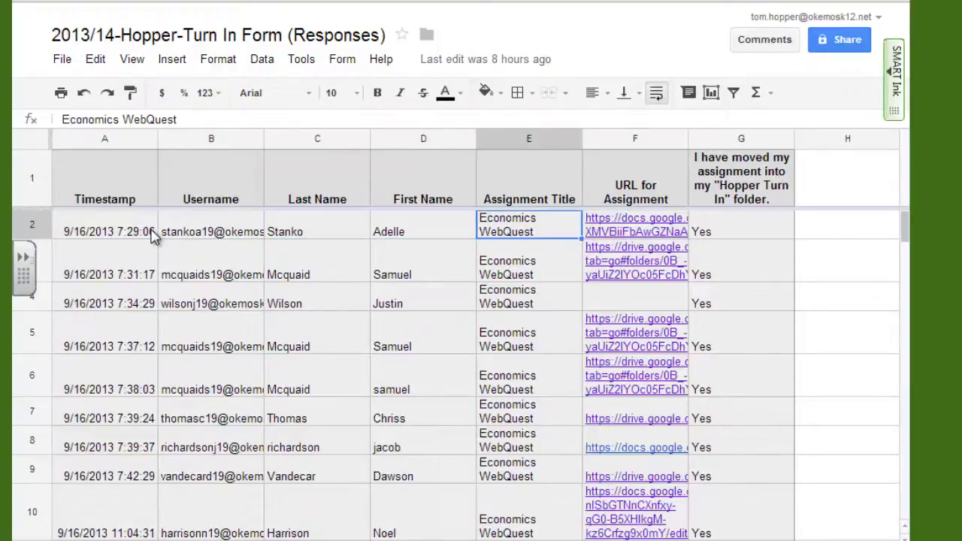
key("Right")
key("Right")
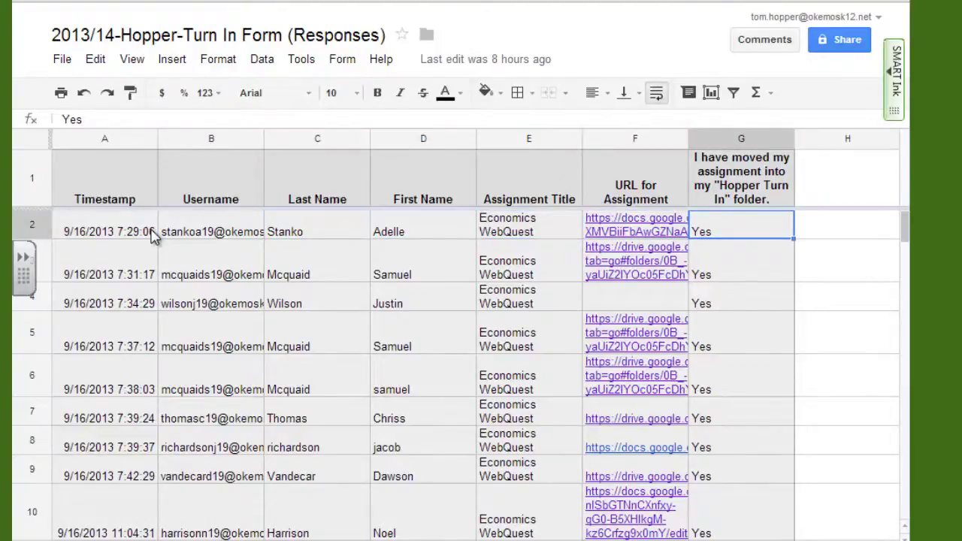